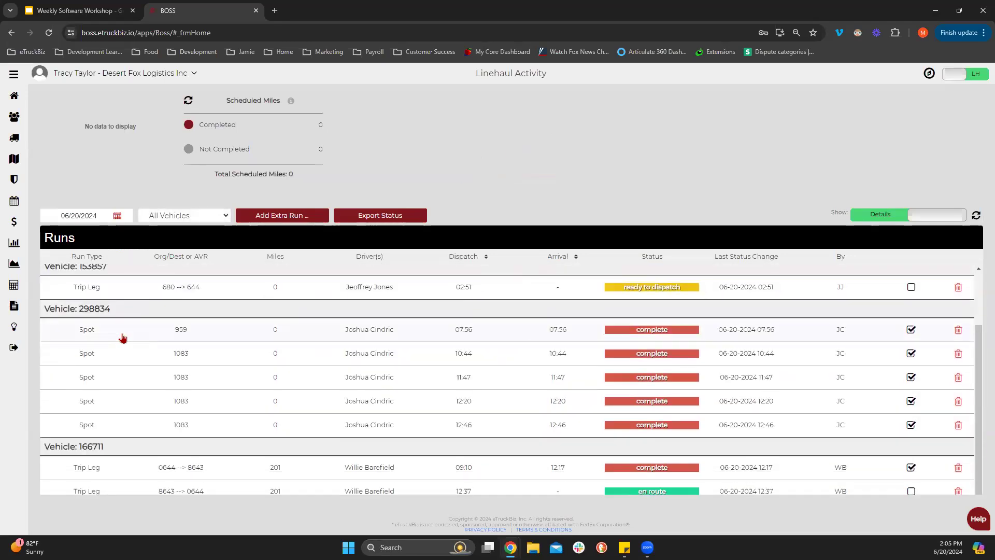
- Review the trip assembly details for the 6467 --> 641 leg, then close them
scroll(122, 338, up, 3)
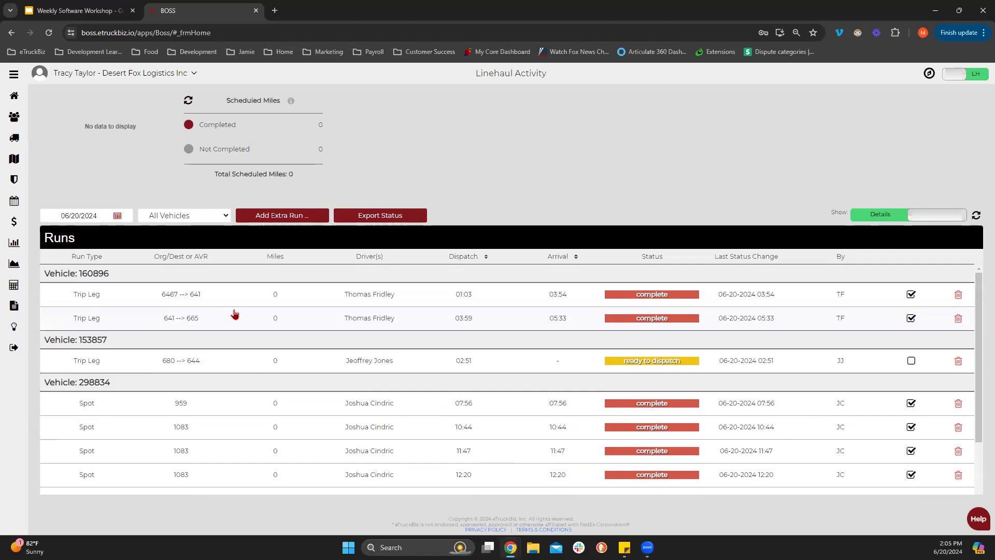
click(153, 304)
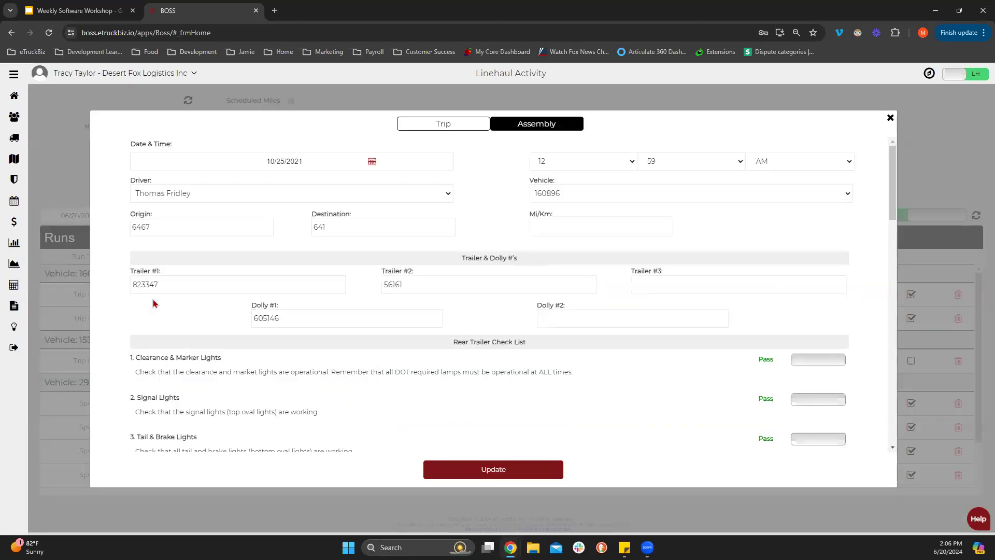
scroll(412, 306, down, 5)
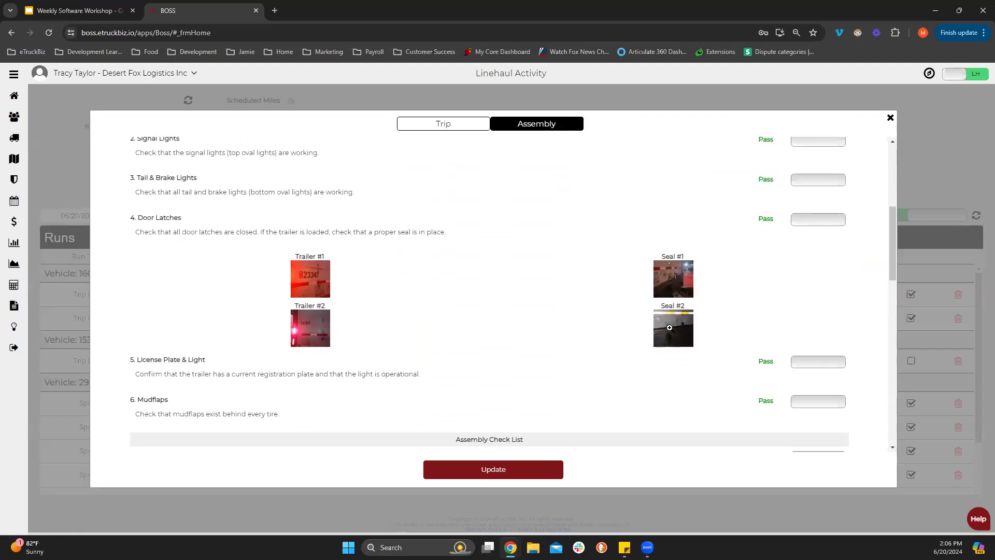
scroll(295, 361, down, 5)
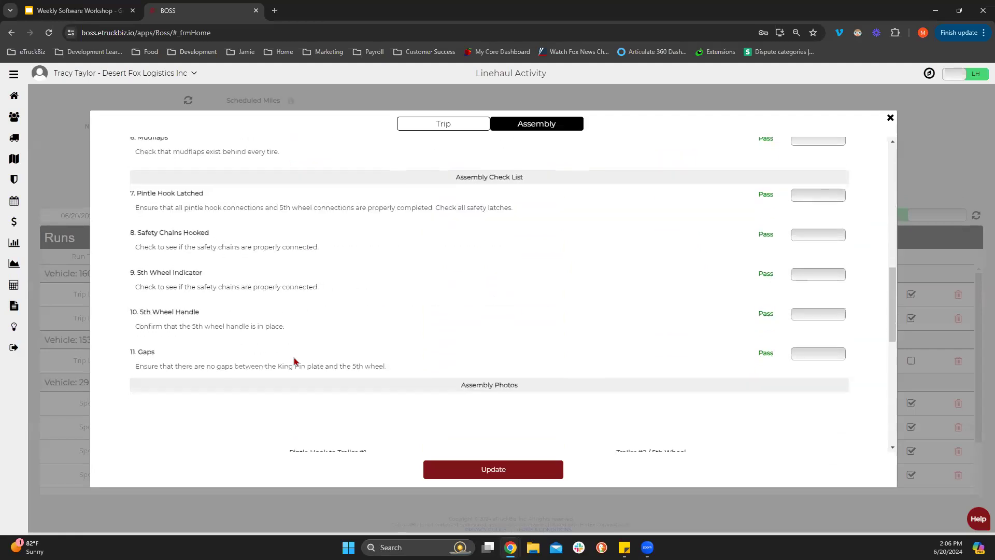
scroll(295, 361, down, 3)
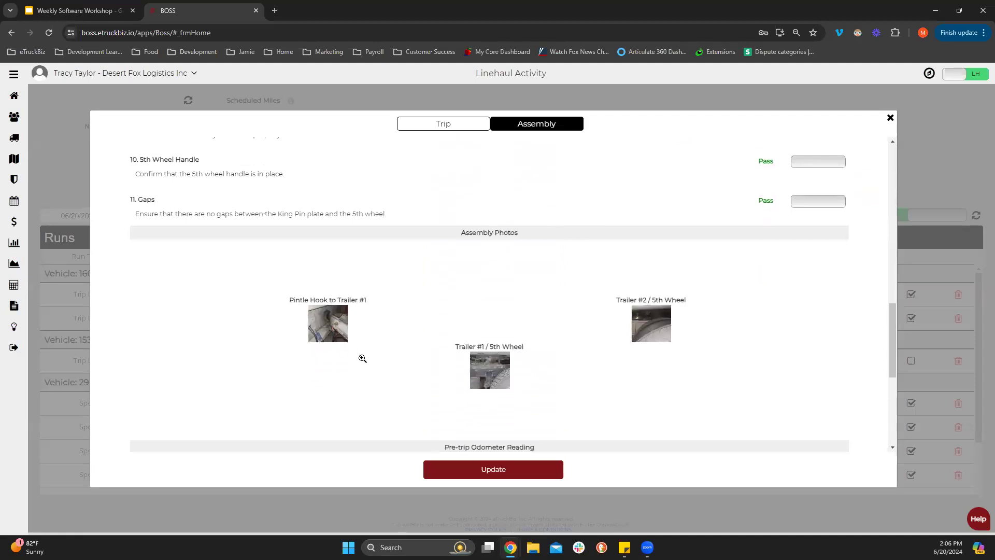
scroll(363, 360, down, 5)
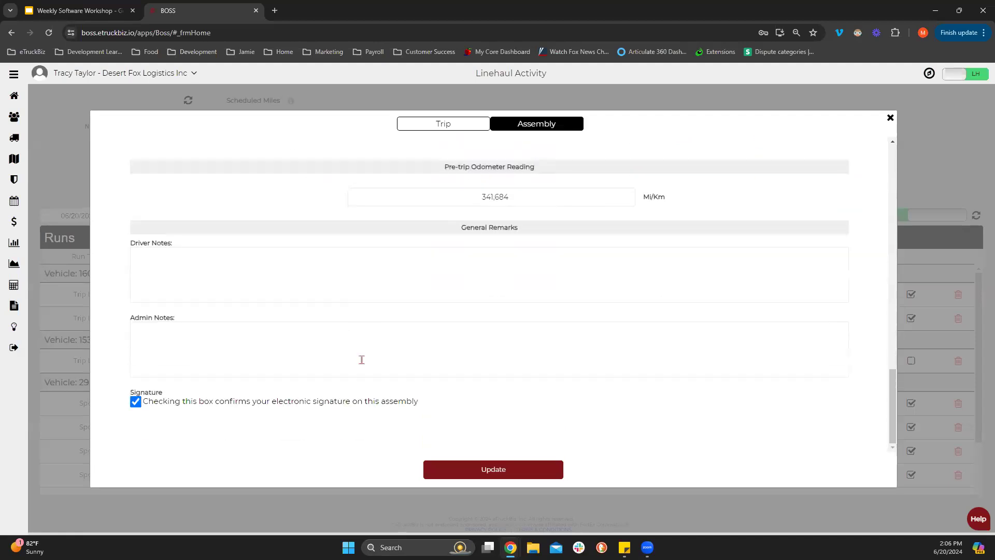
scroll(362, 359, up, 4)
scroll(361, 359, up, 2)
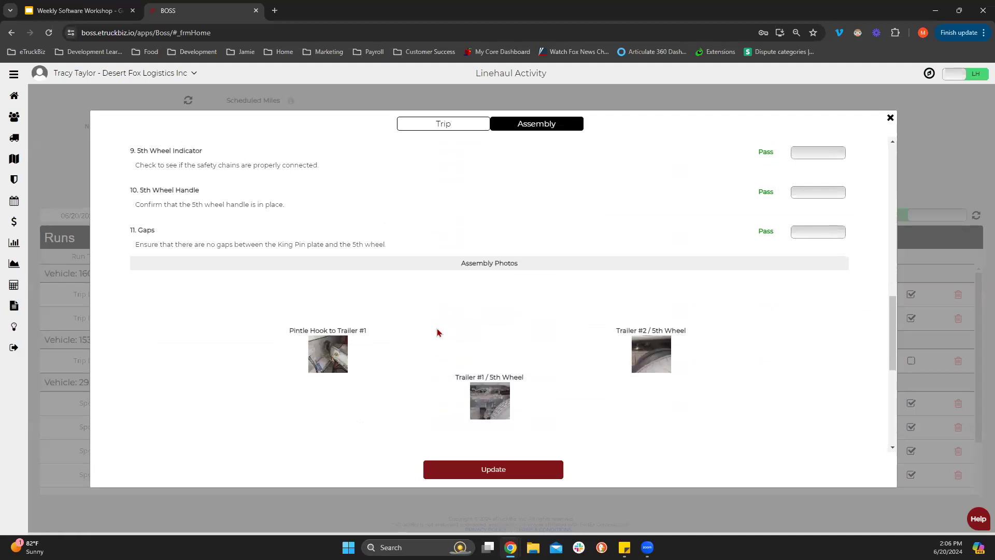
scroll(437, 332, up, 10)
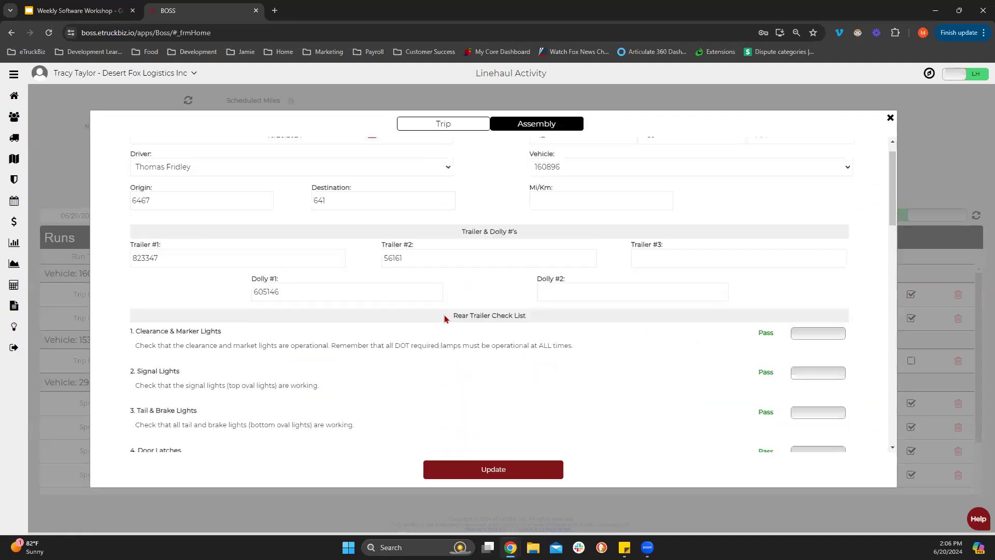
click(890, 118)
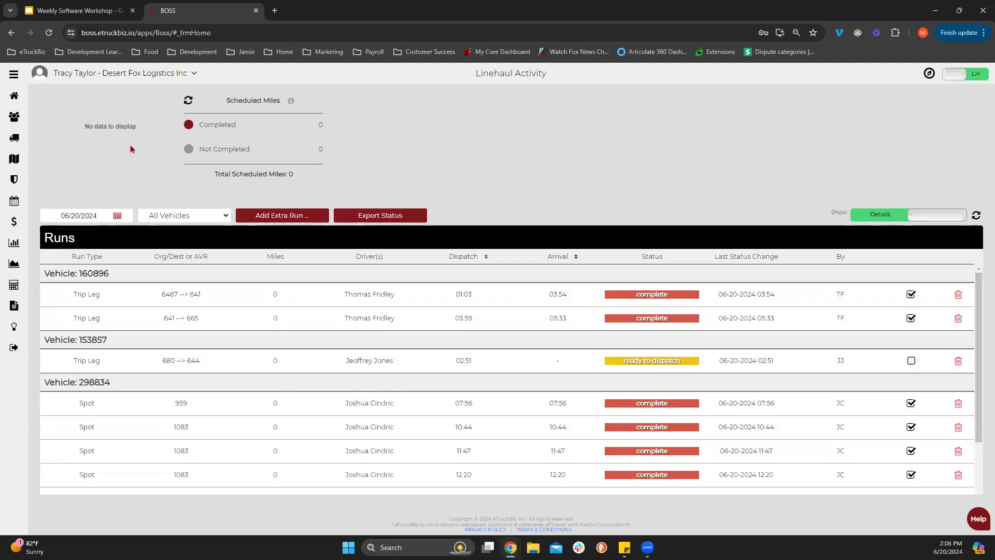
- Go to Settlement Analysis, glance at Per Mile Analysis, and refresh the Settlement Summary
click(13, 75)
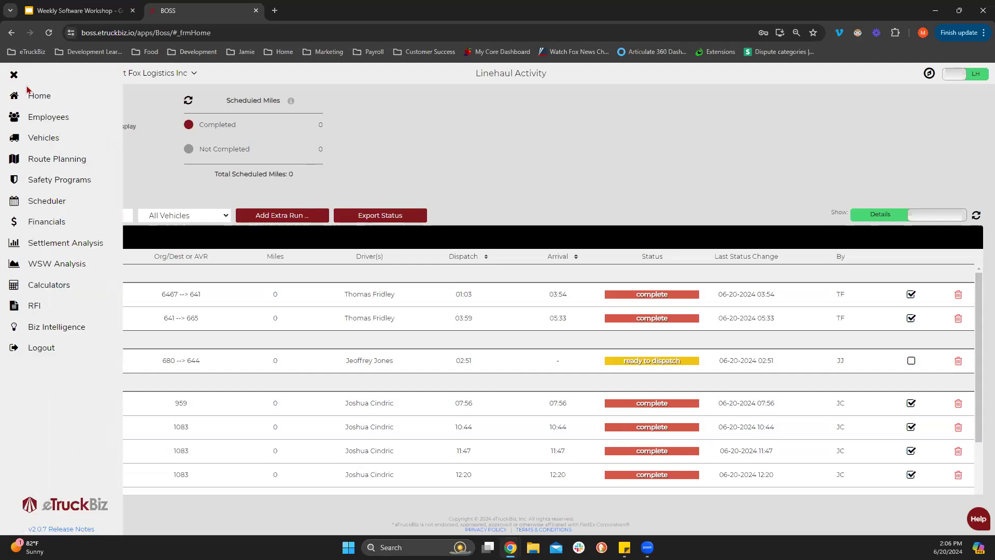
click(44, 245)
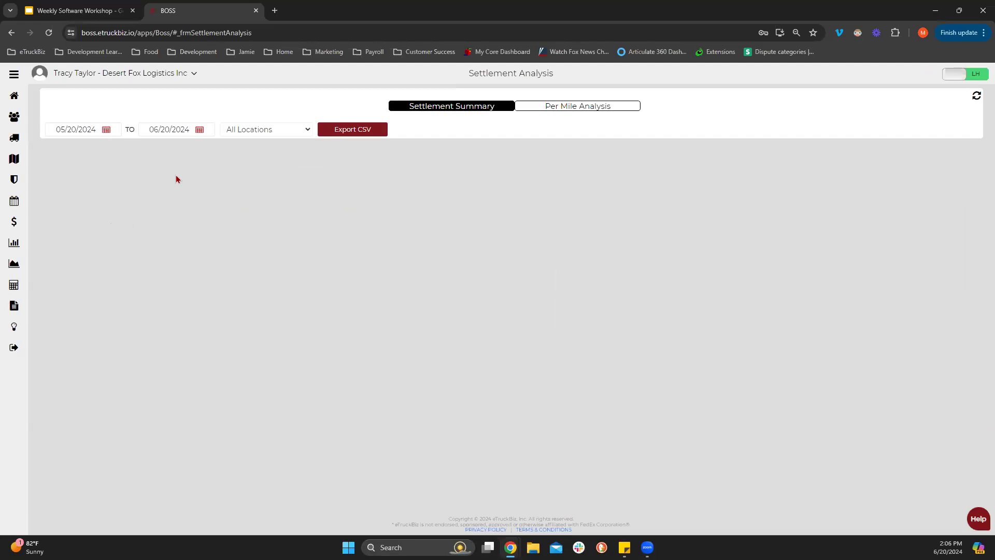
click(558, 108)
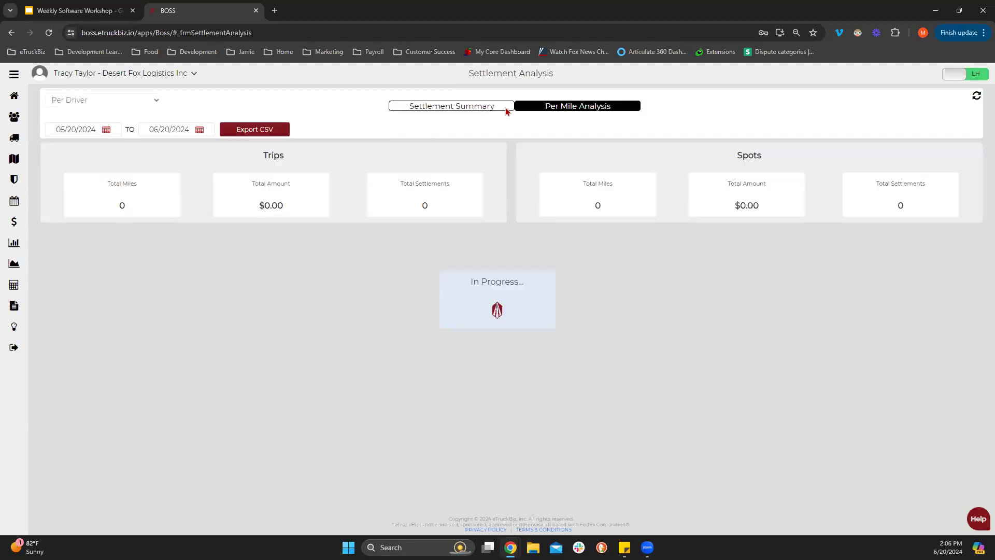
click(434, 107)
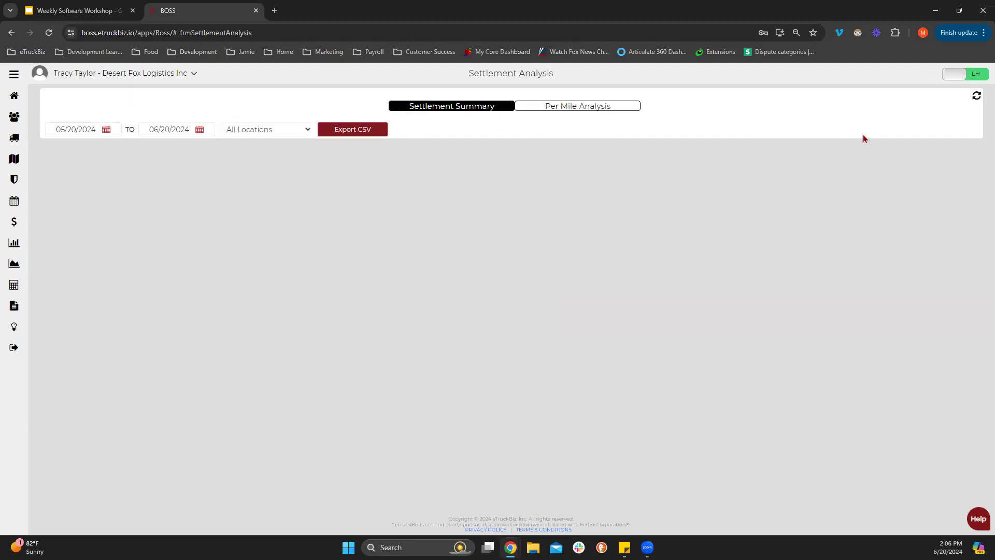
click(978, 97)
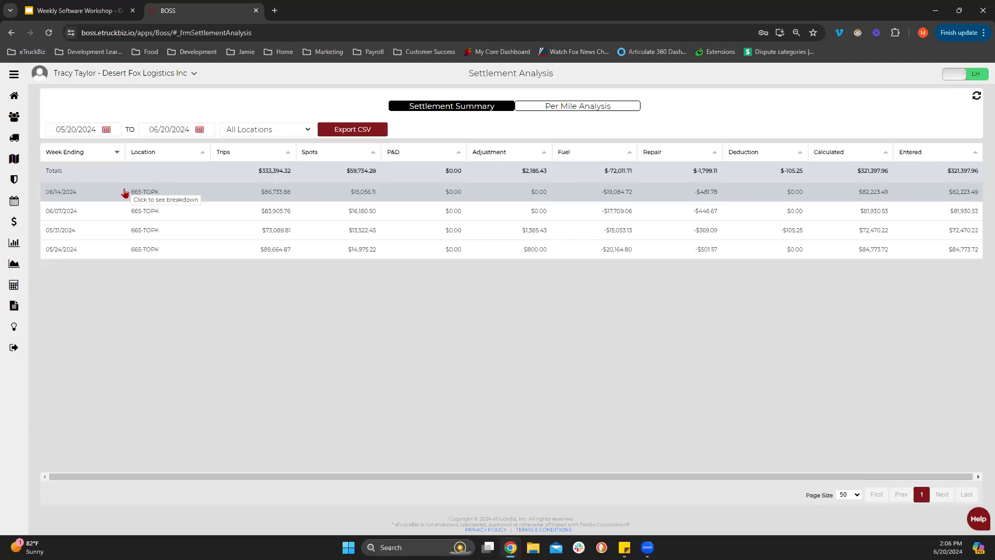
- Keep the location filter at All Locations and open the breakdown chart for week ending 06/14/2024
click(252, 133)
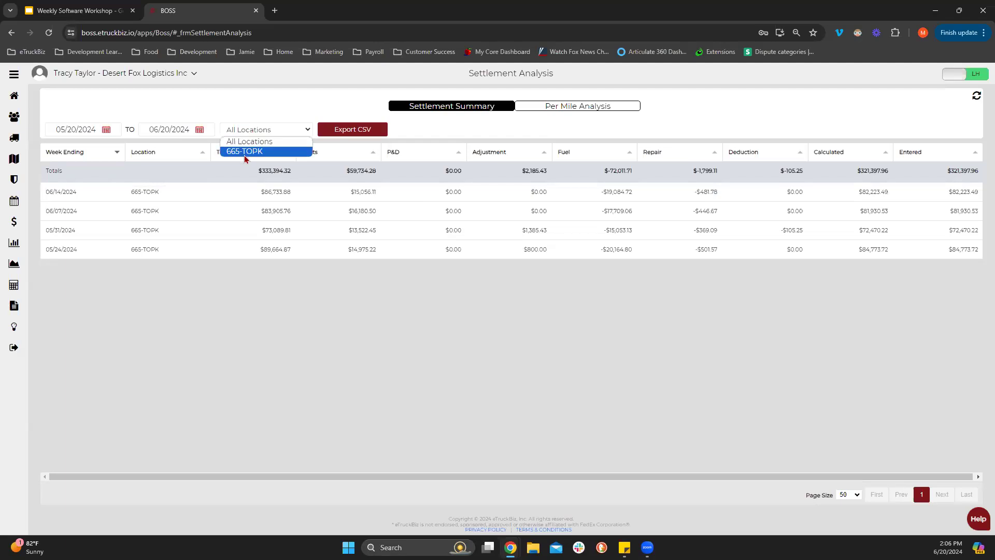
click(265, 132)
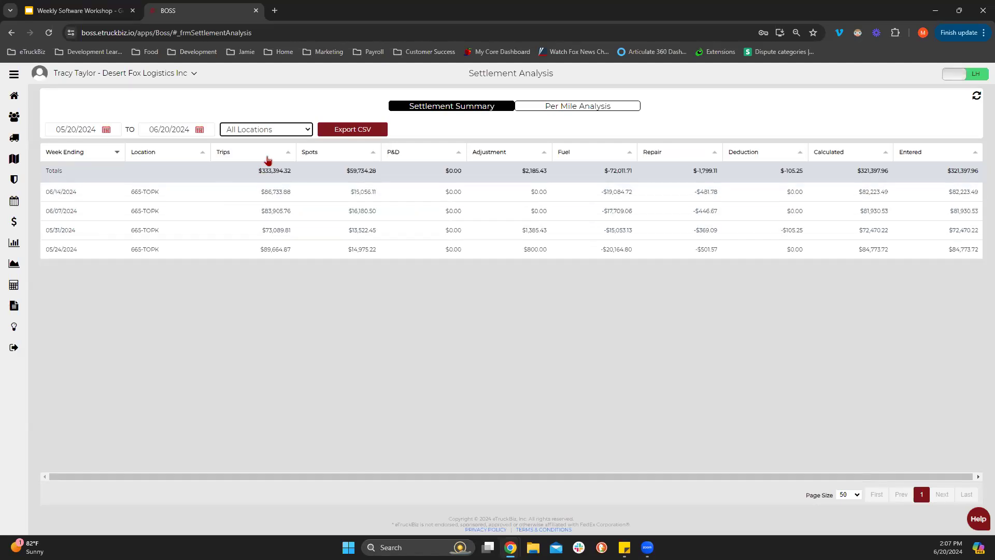
click(284, 129)
click(251, 141)
click(172, 194)
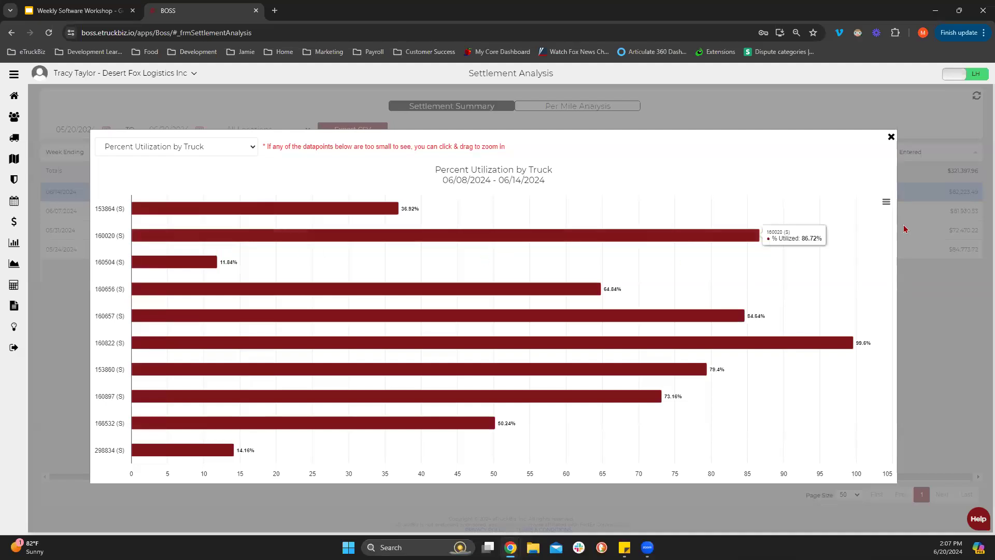
- Check the chart's export options without exporting, then zoom in on trucks 160656 through 166532
click(886, 203)
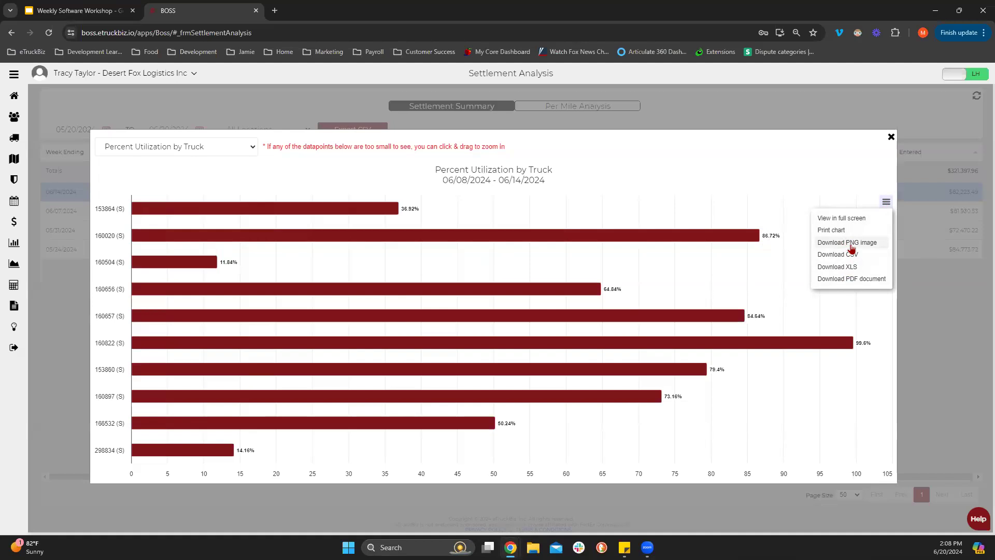
click(886, 204)
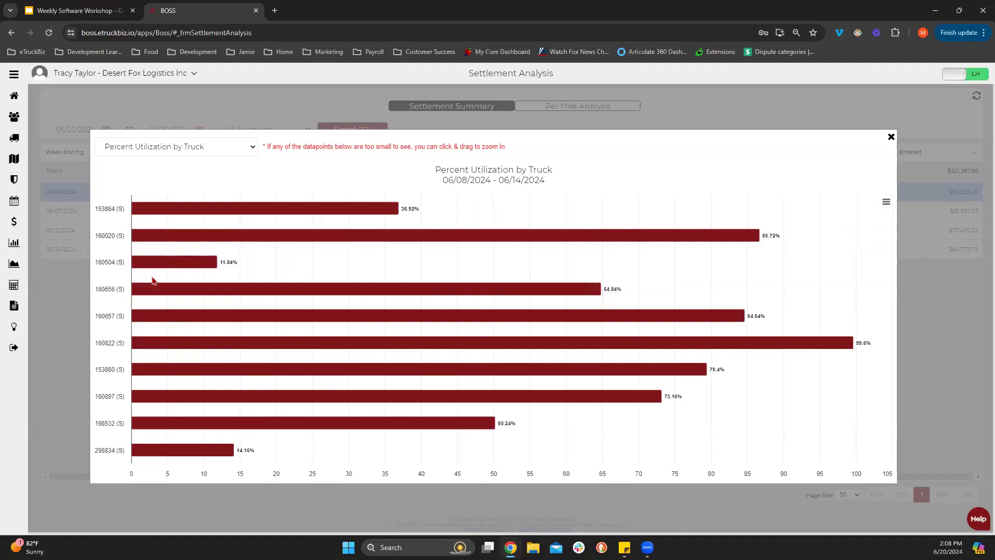
drag(154, 286, 168, 434)
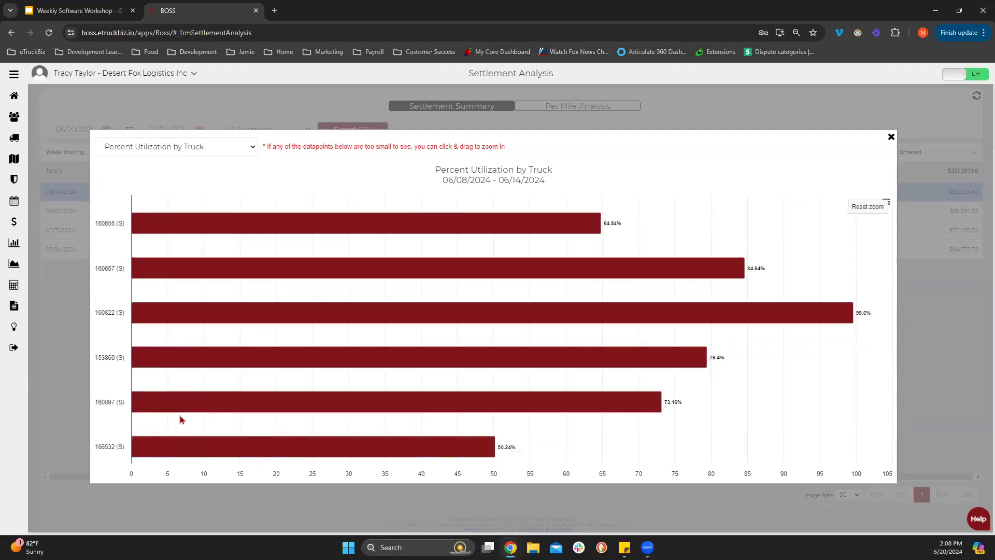
click(171, 146)
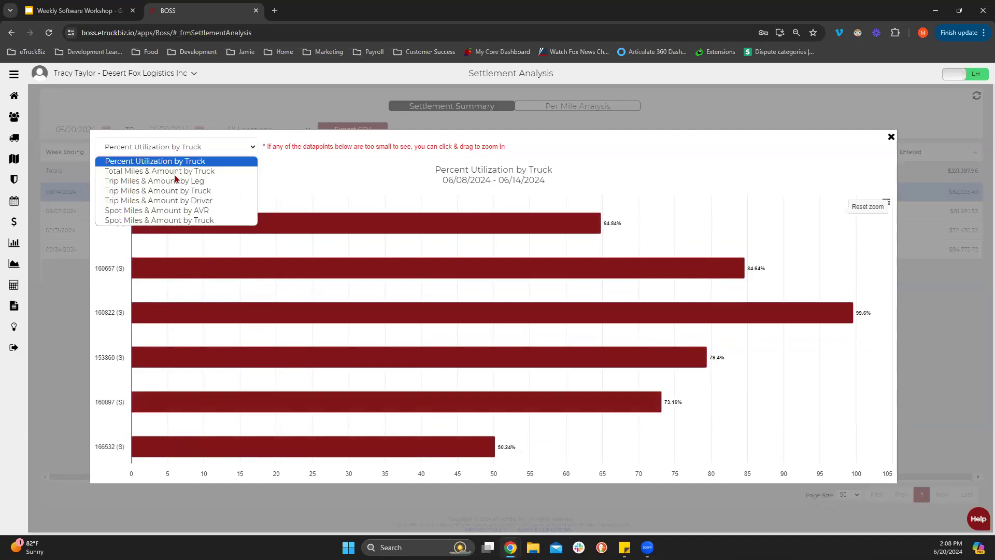
- Reset the zoom and switch the chart to Total Miles & Amount by Truck
click(228, 152)
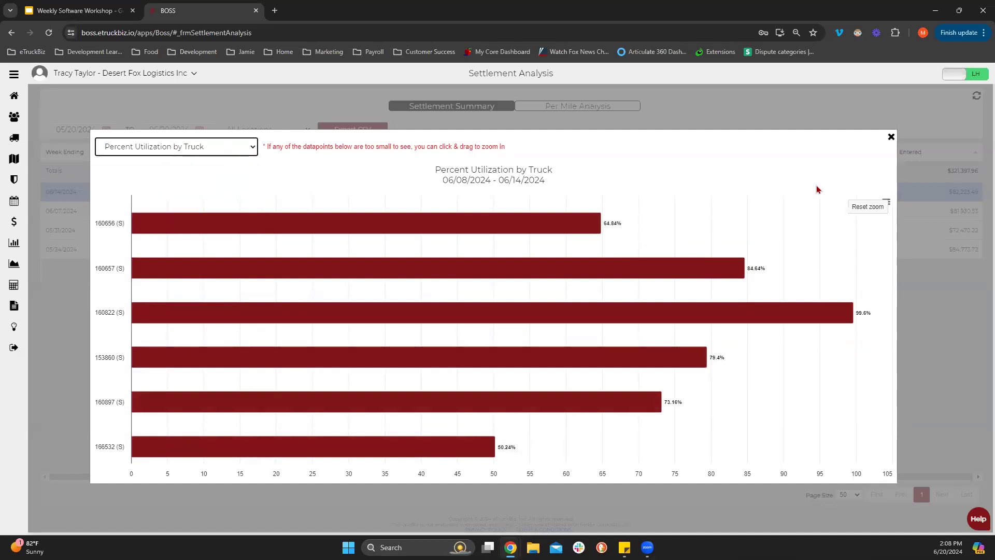
click(856, 208)
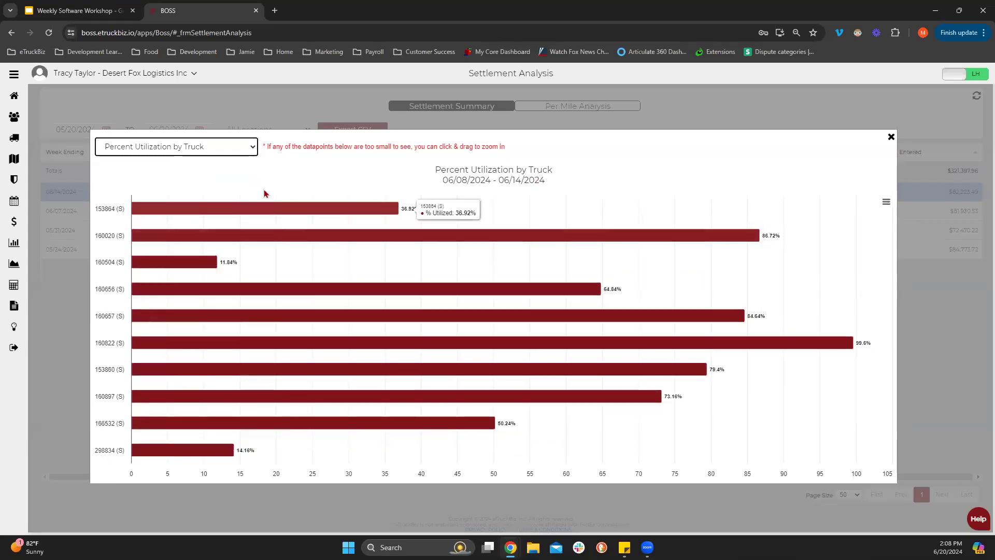
click(244, 149)
click(185, 172)
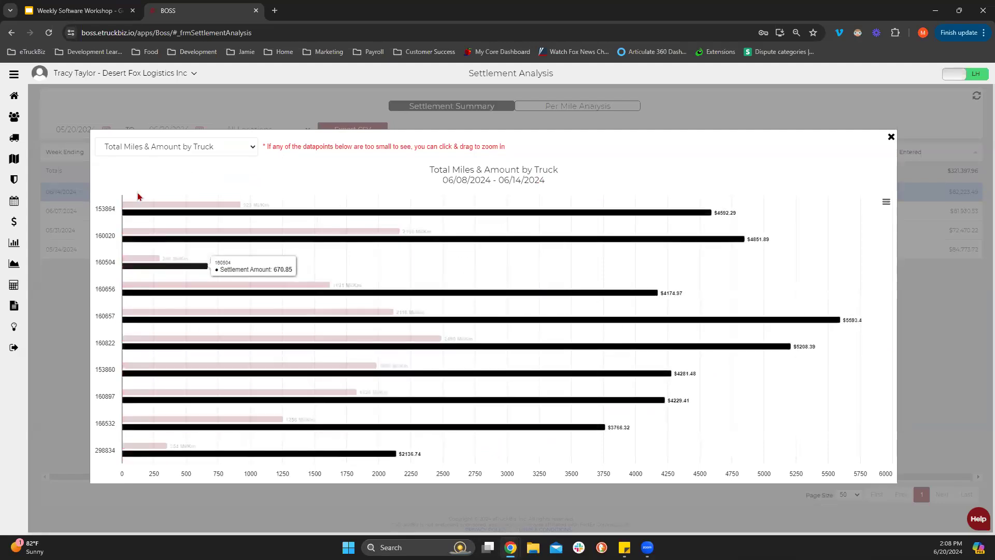
- Switch the chart to Trip Miles & Amount by Leg
mouse_move(172, 204)
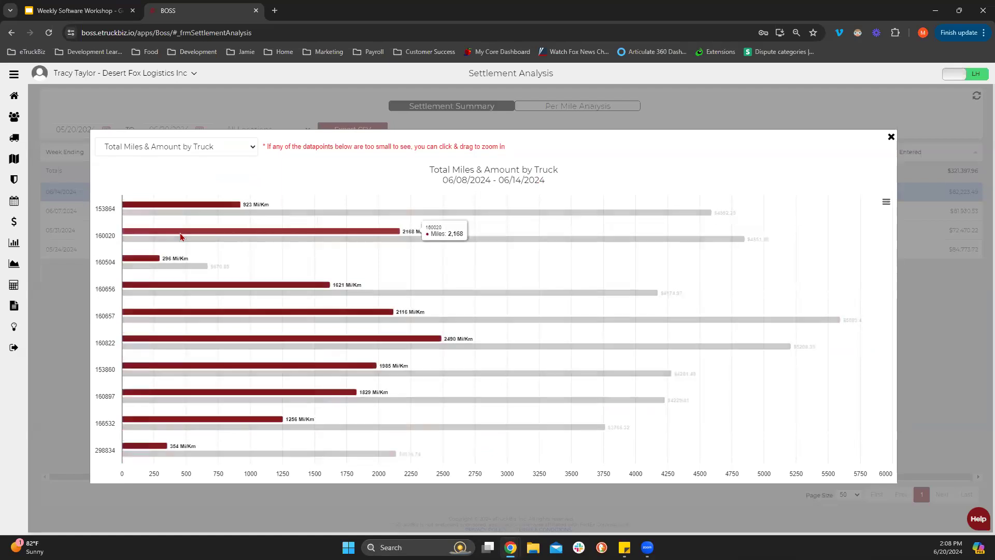
mouse_move(182, 239)
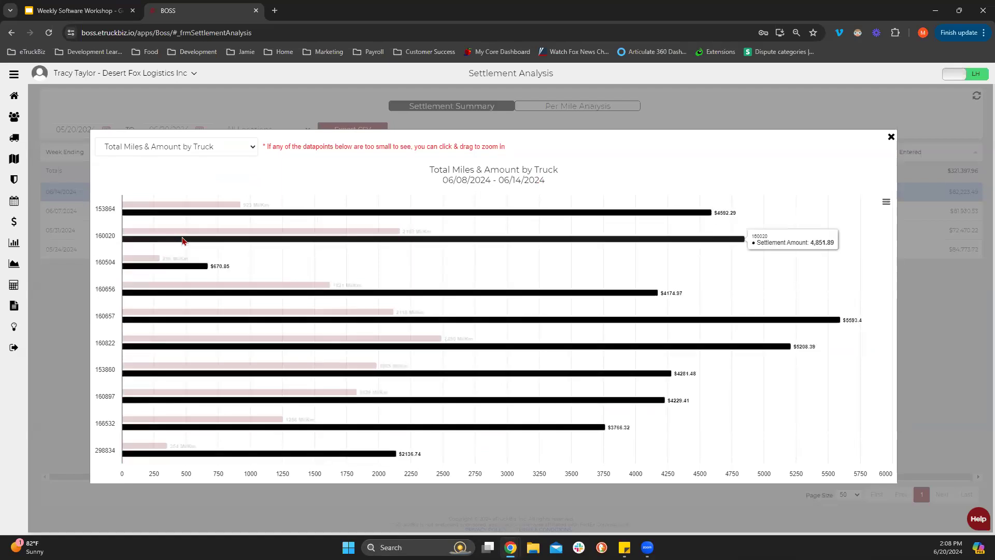
click(195, 149)
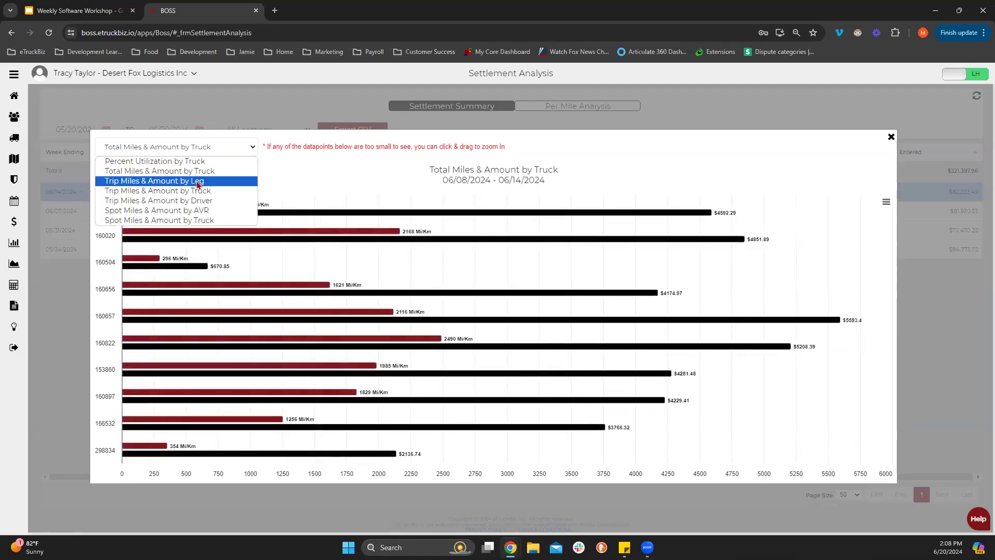
click(197, 181)
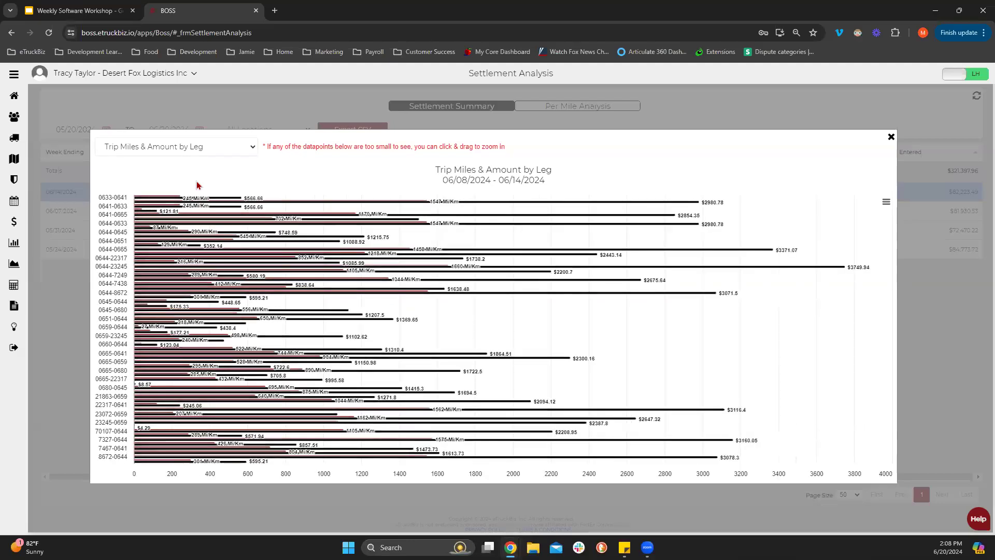
- Zoom on legs 0644-0660 to 0644-8643, reset, then show Trip Miles & Amount by Truck
drag(139, 252, 182, 293)
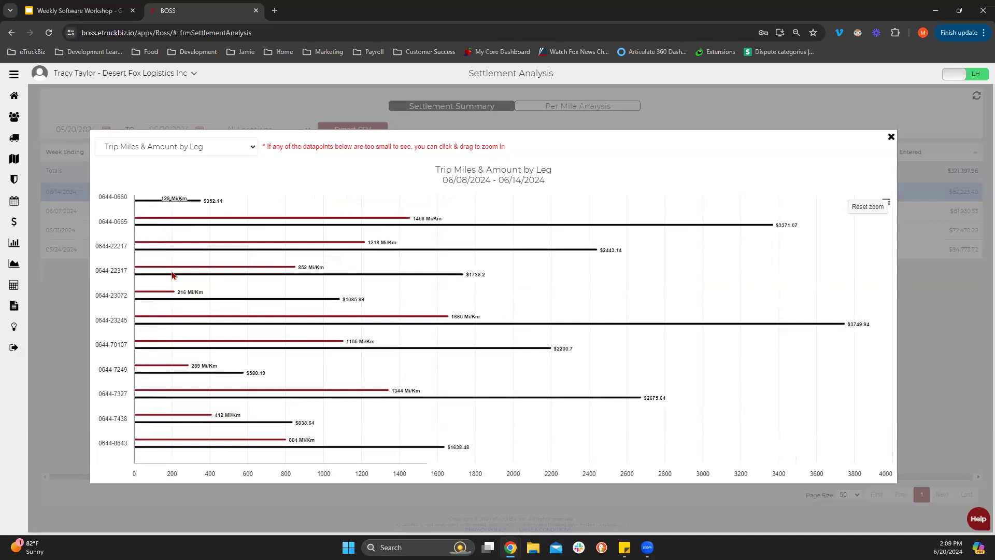
click(861, 212)
click(201, 147)
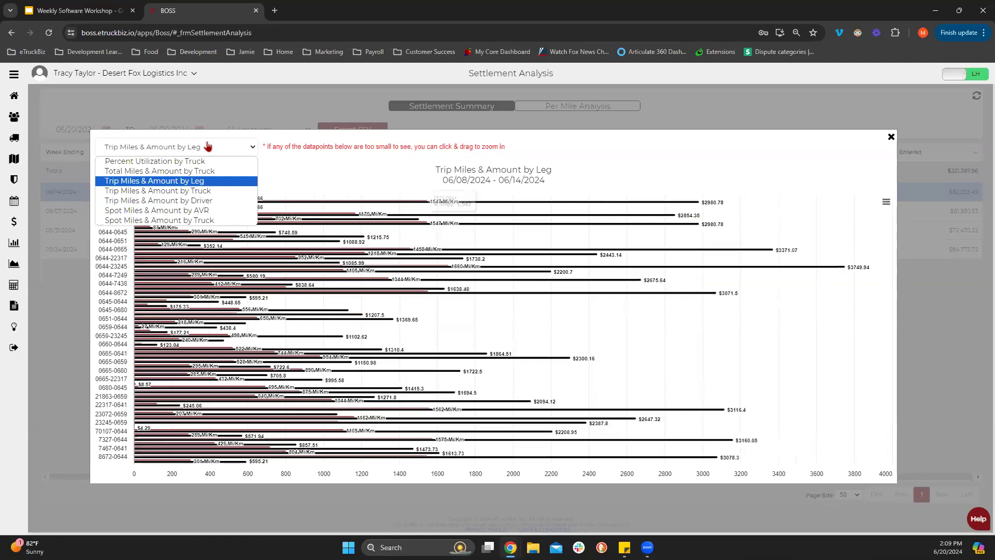
click(164, 191)
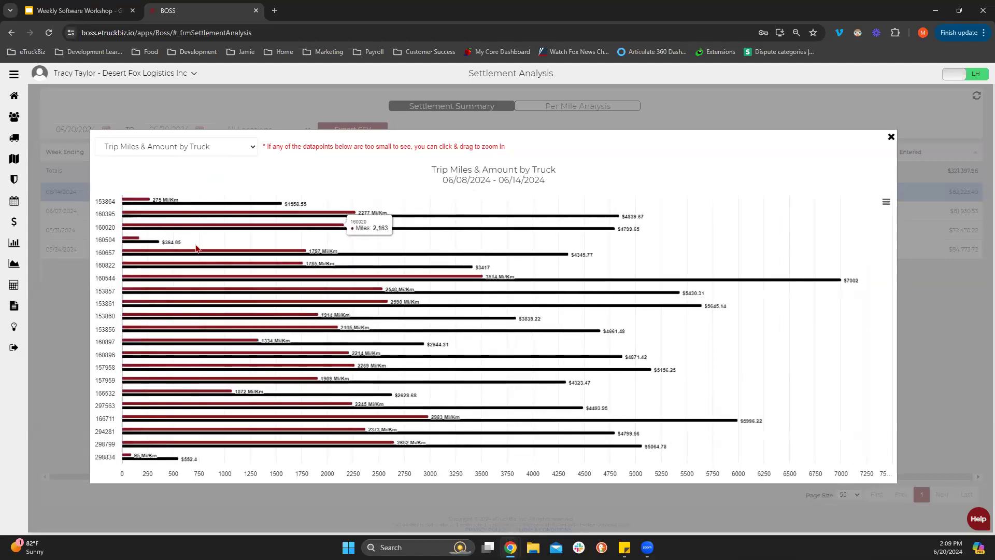
- Show Trip Miles & Amount by Driver, zoom on drivers 7534231–7980510, then reset the zoom
mouse_move(202, 254)
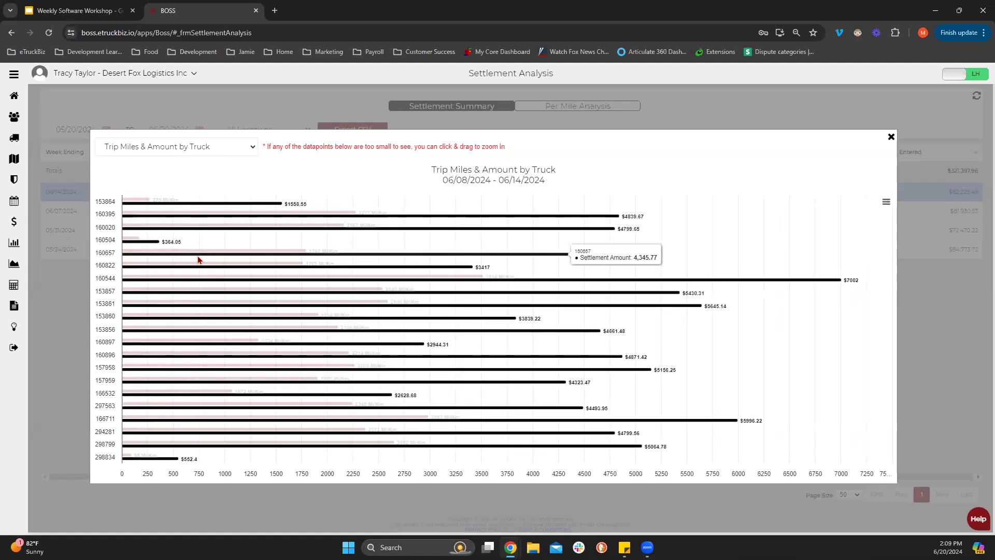
click(218, 153)
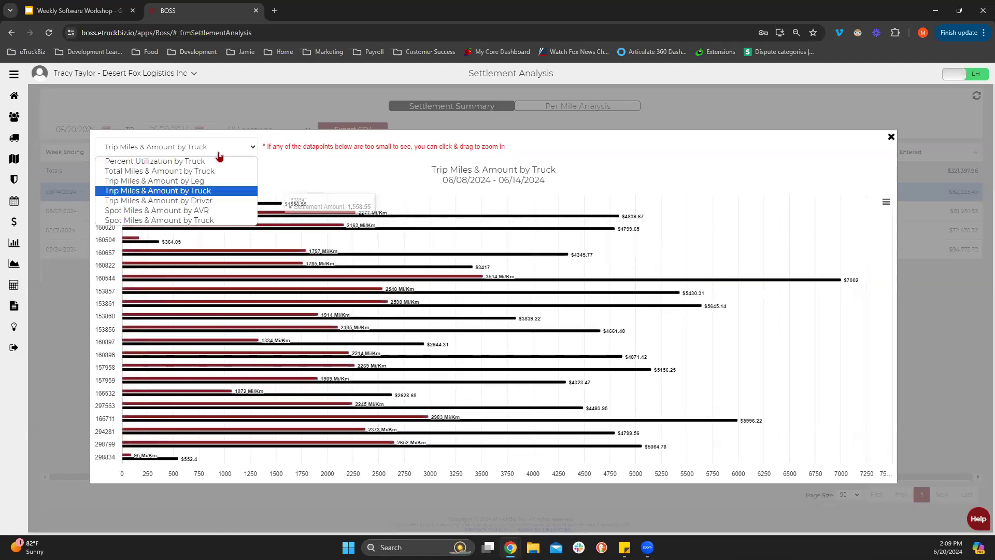
click(204, 201)
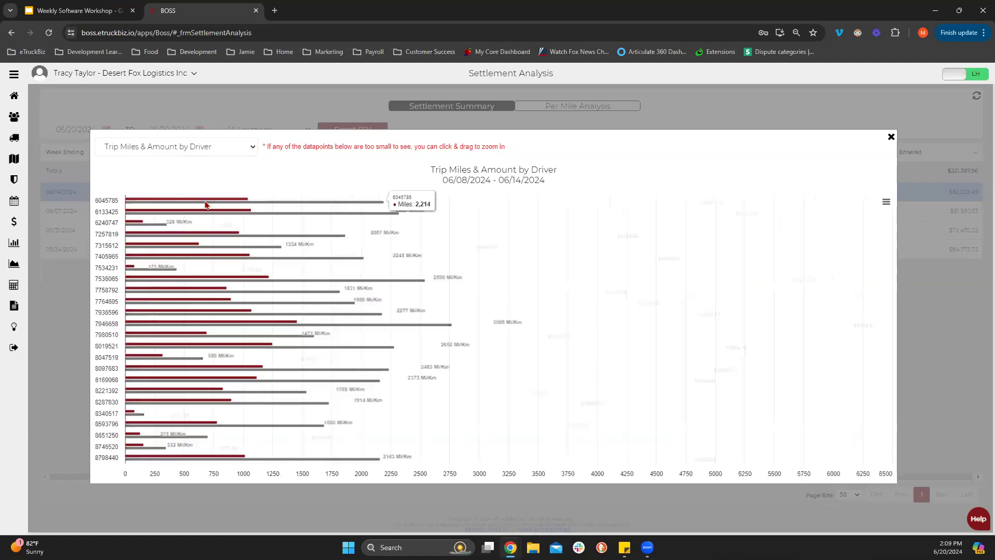
drag(161, 266, 162, 338)
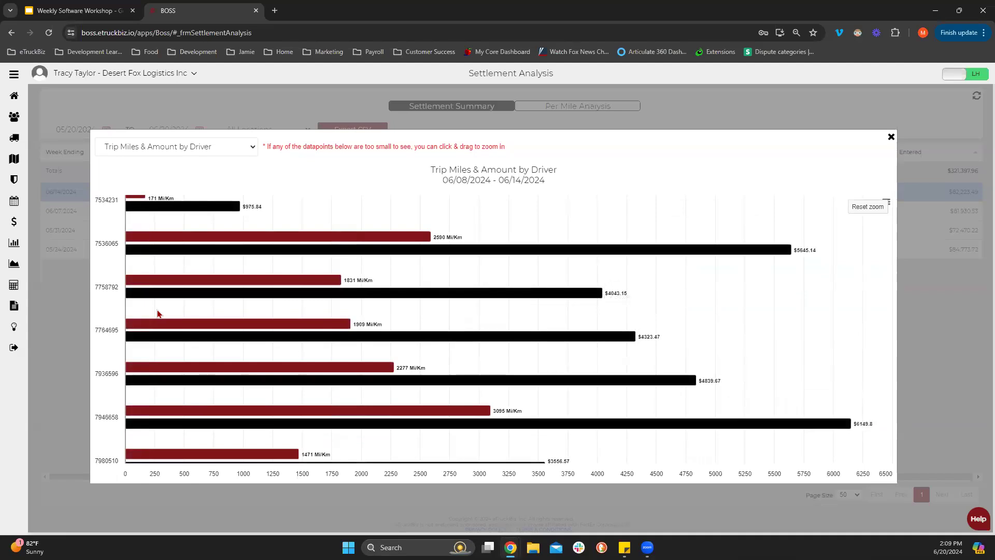
click(863, 207)
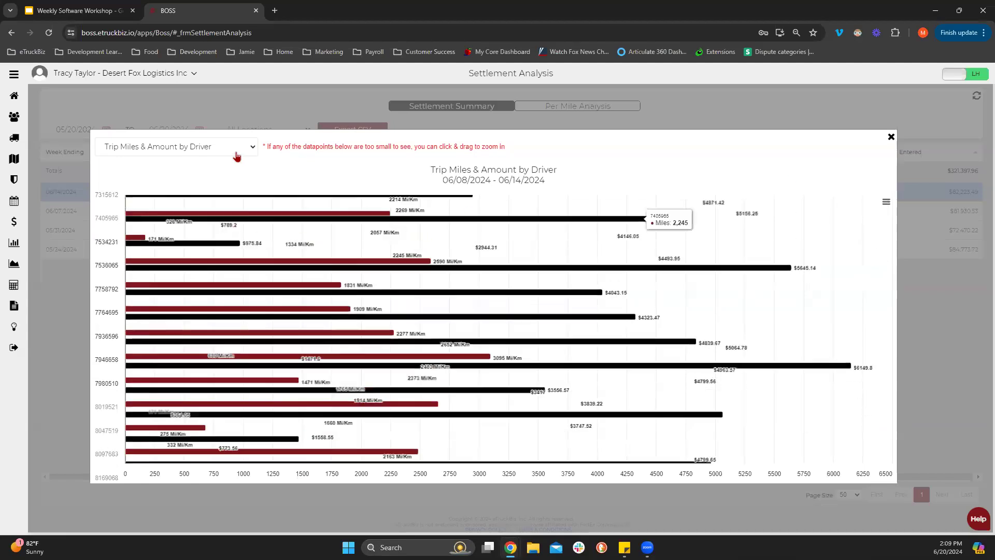
click(236, 149)
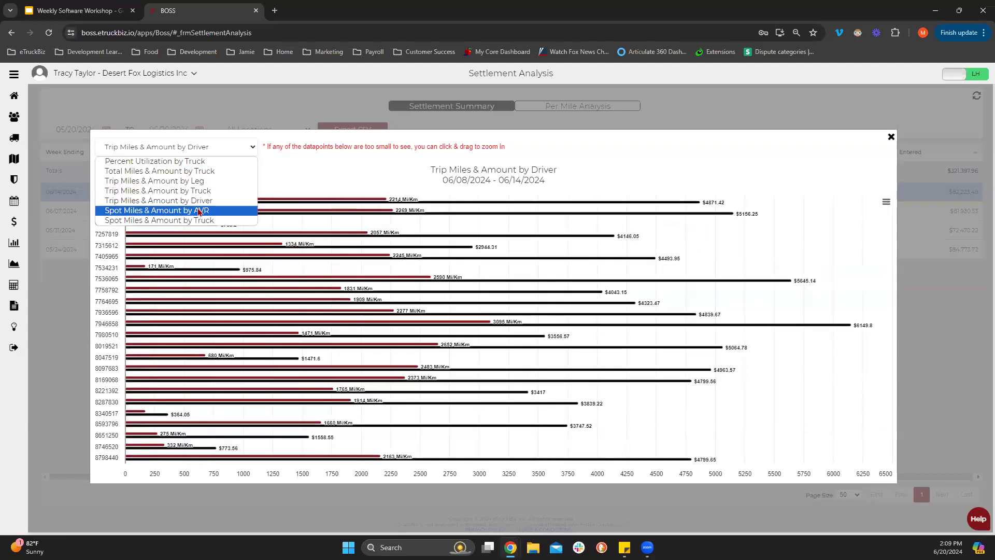
- Show Spot Miles & Amount by AVR, zooming into AVR rows 1084–1141 and back out
click(200, 211)
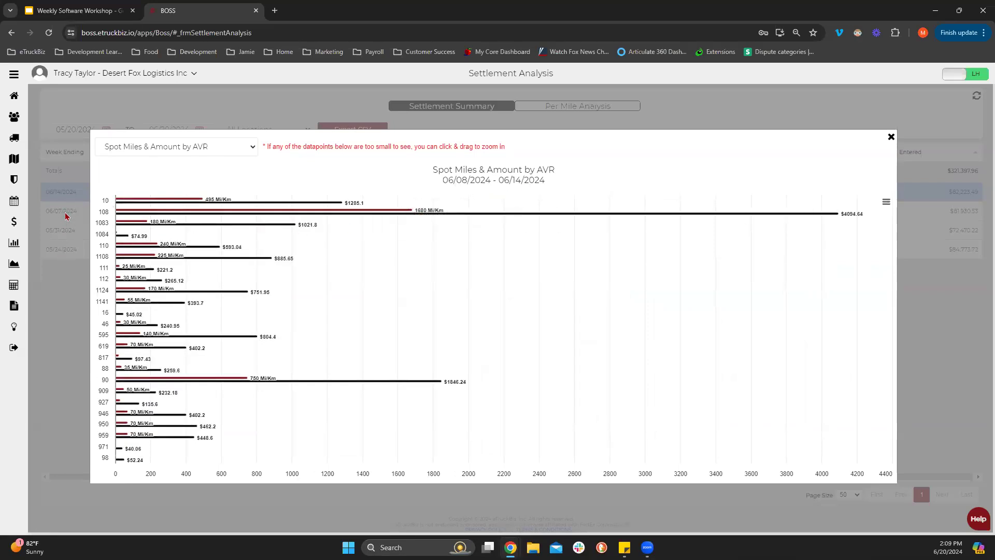
drag(161, 230, 156, 313)
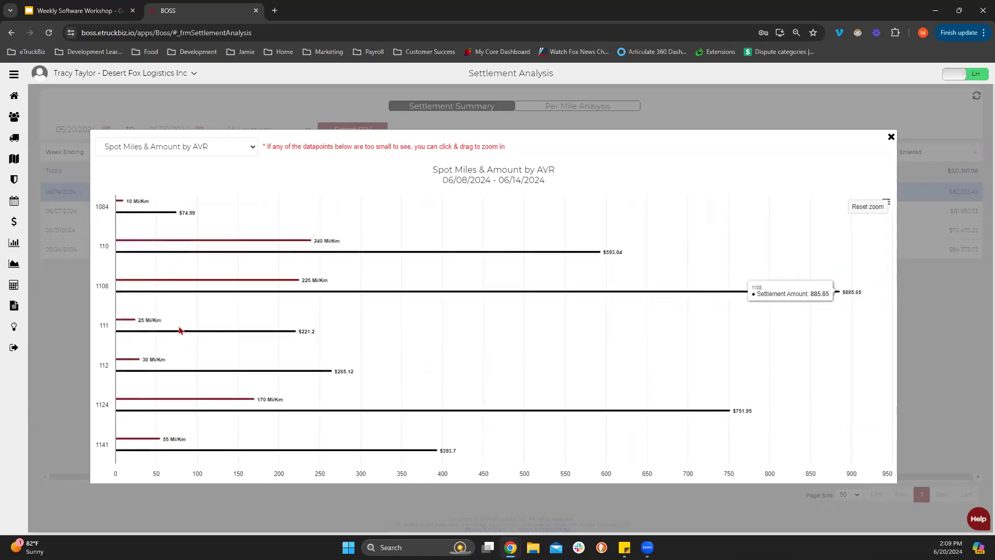
click(868, 207)
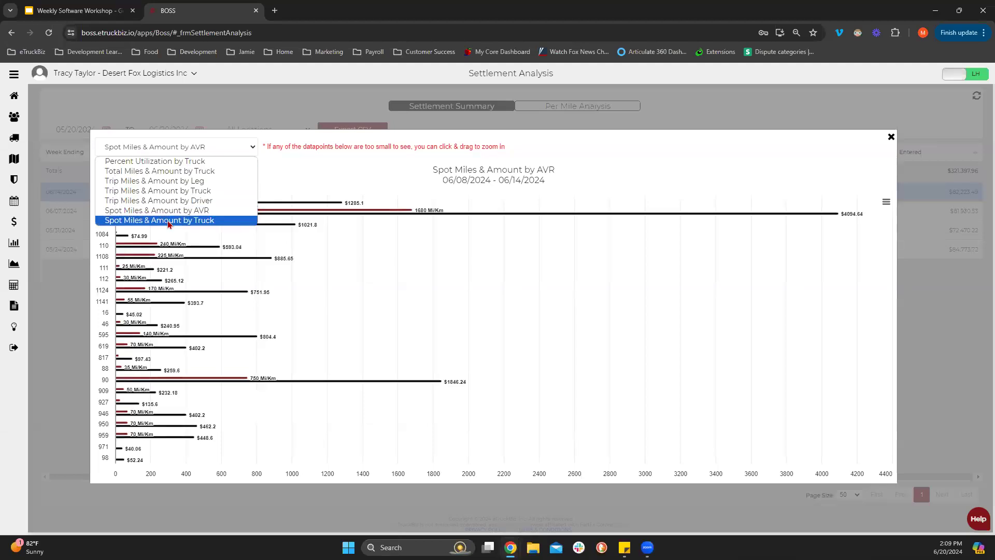
- Switch to Spot Miles & Amount by Truck, then close the chart window
click(168, 221)
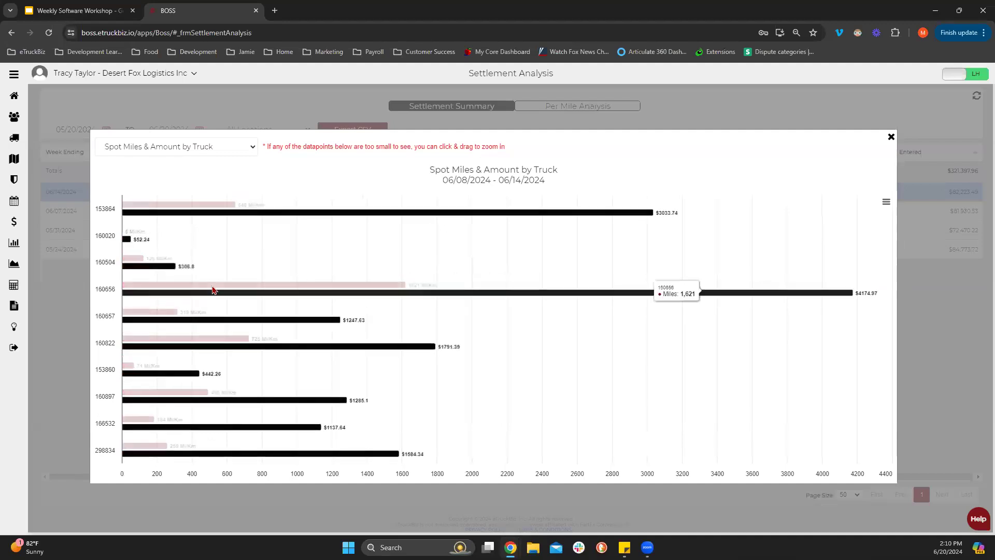
click(157, 147)
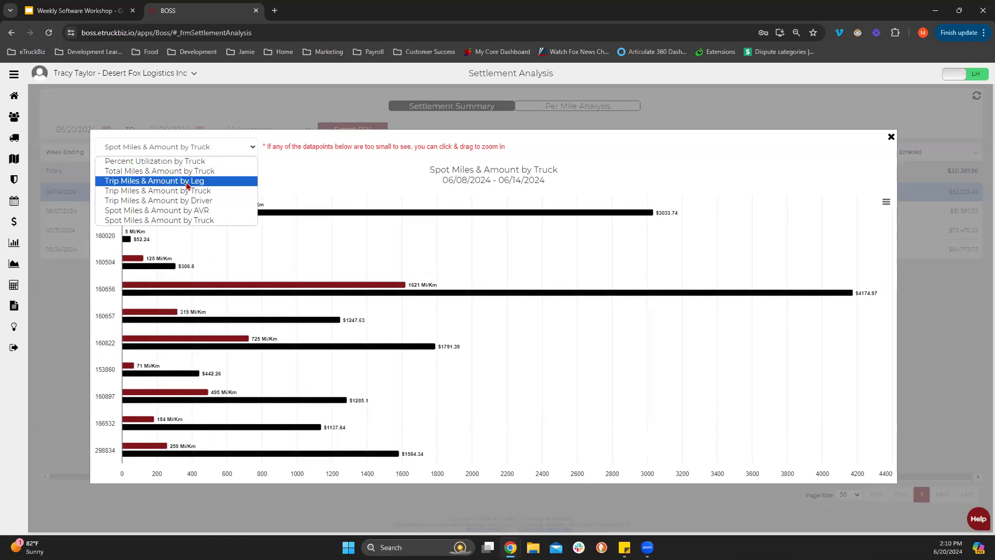
click(190, 148)
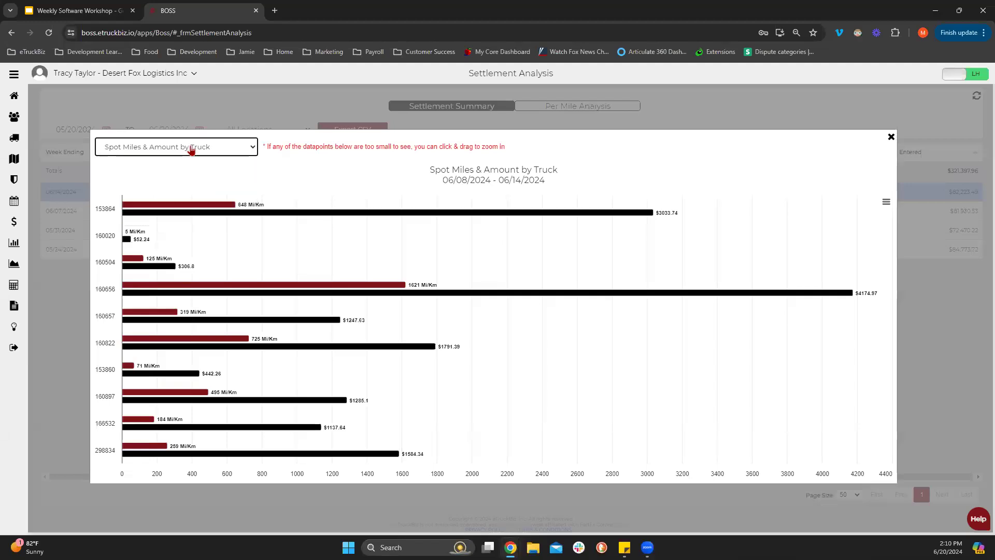
click(890, 137)
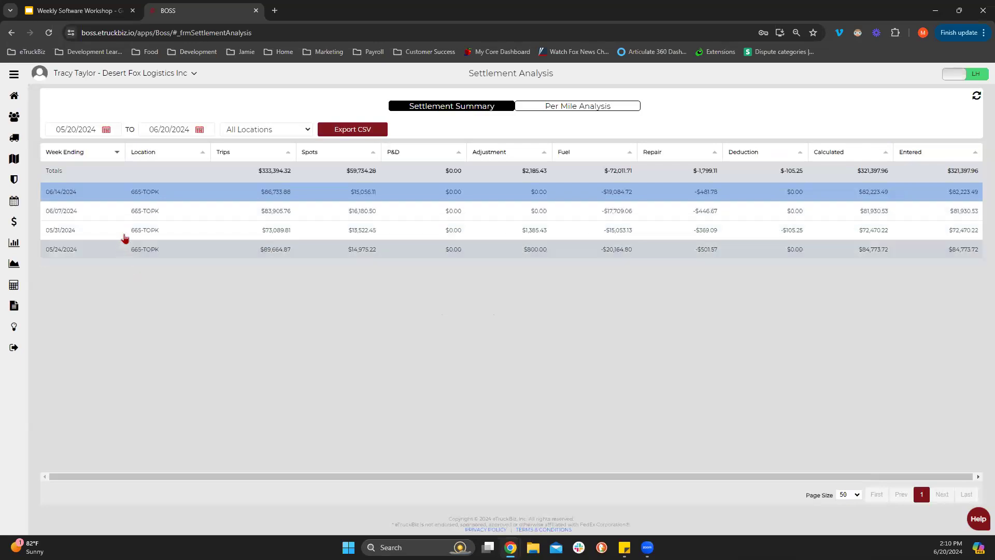
click(164, 217)
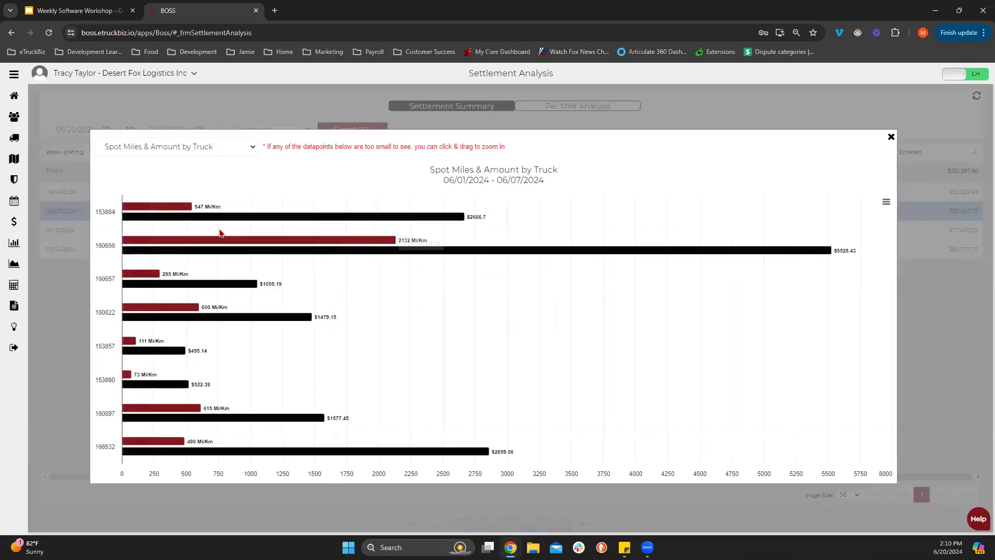
click(214, 148)
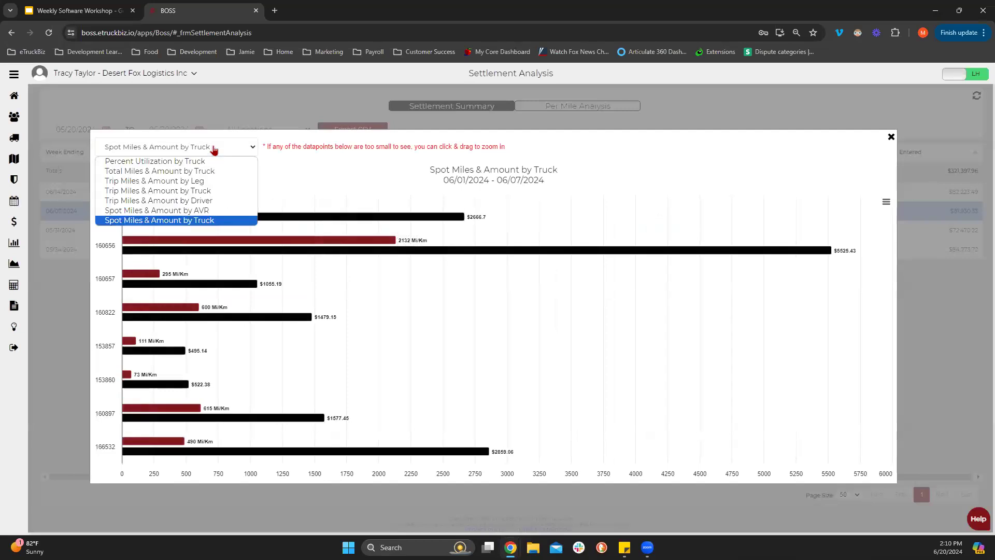
click(213, 148)
mouse_move(473, 450)
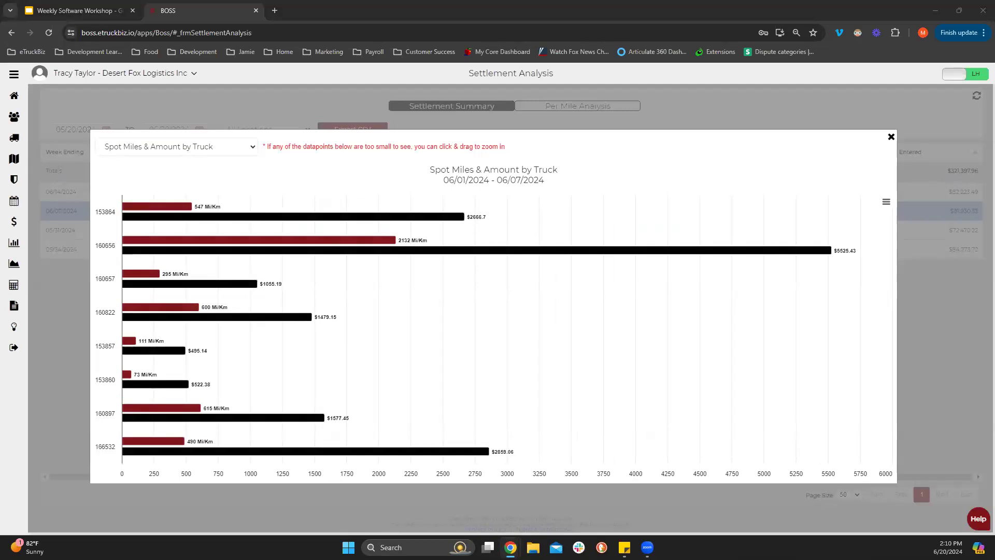
click(891, 137)
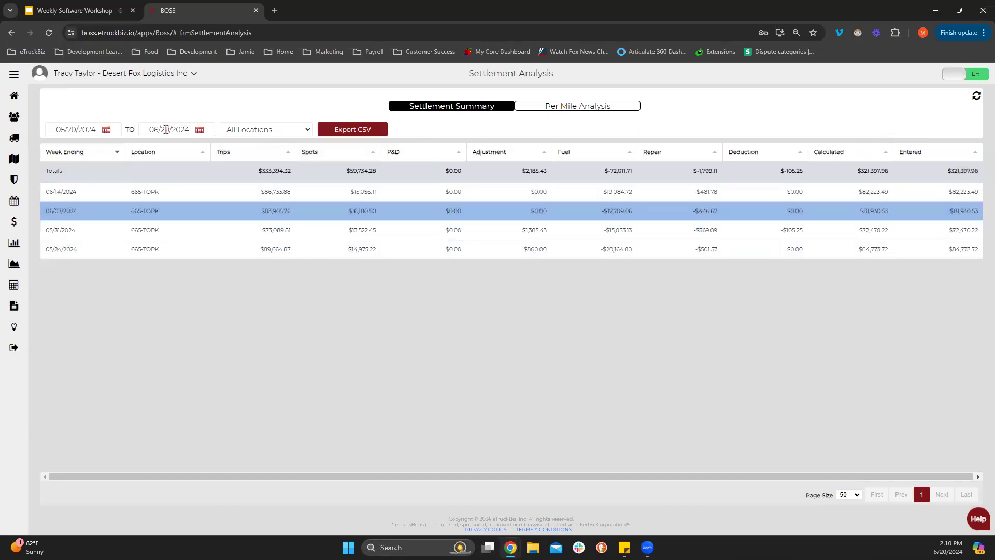
- Set the Settlement Analysis start date to 03/01/2024
click(106, 129)
click(51, 147)
click(52, 147)
click(158, 178)
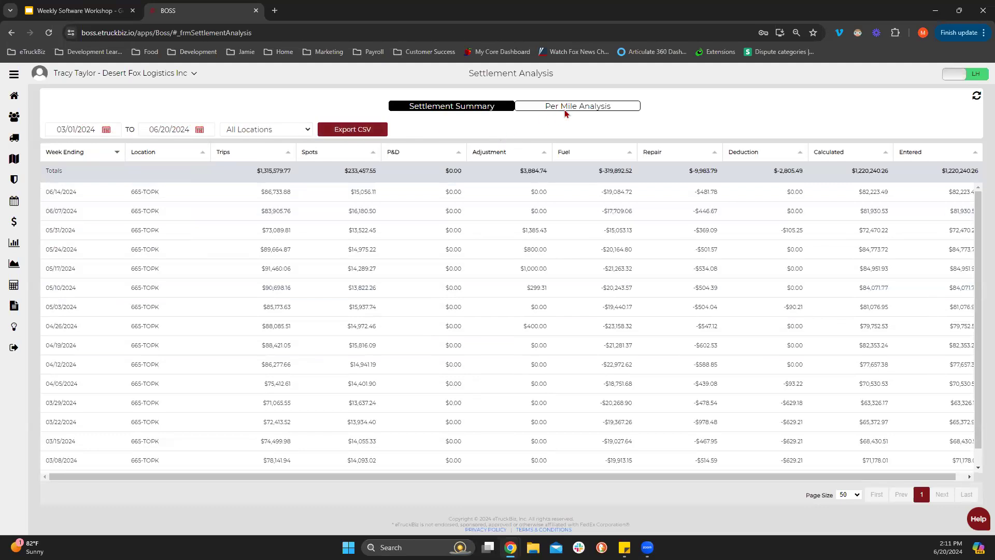
- View Per Mile Analysis with the start date changed to 05/03/2024
click(589, 107)
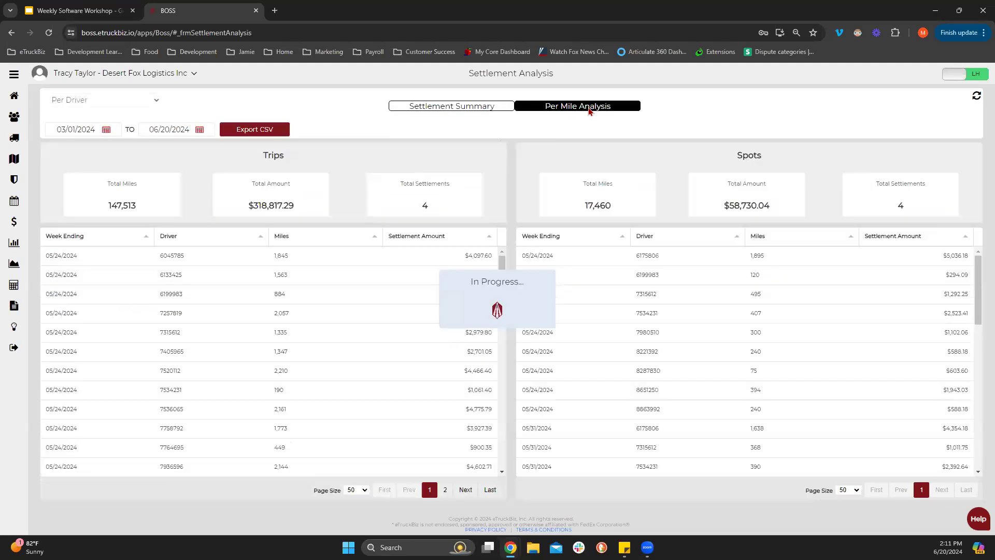
click(106, 129)
click(178, 148)
click(178, 148)
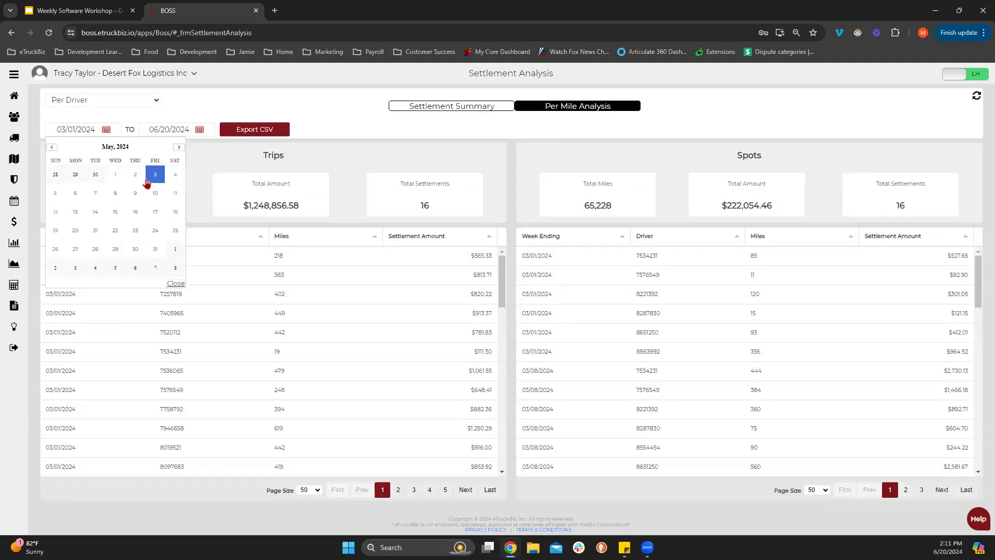
click(145, 182)
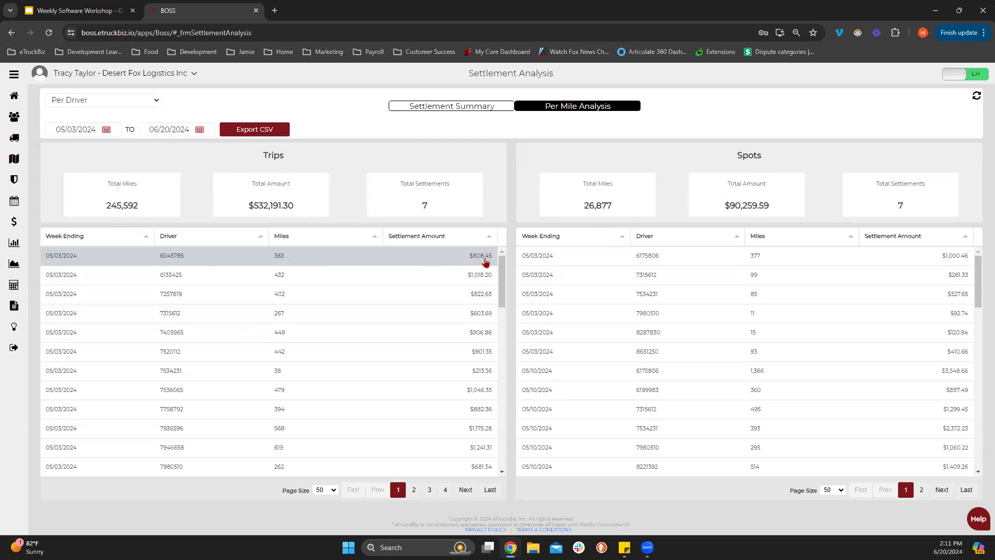
- Change the Per Mile Analysis breakdown from Per Driver to Per Vehicle
click(157, 262)
click(133, 101)
click(113, 123)
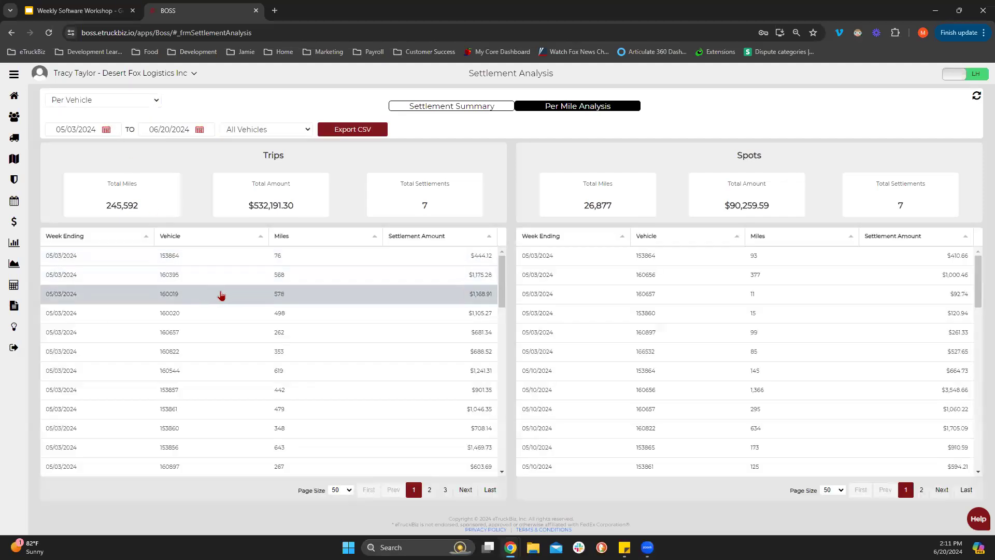
- Browse the Trips table and select the Spots rows for vehicles 153864 and 160656
scroll(221, 295, down, 3)
scroll(221, 295, down, 1)
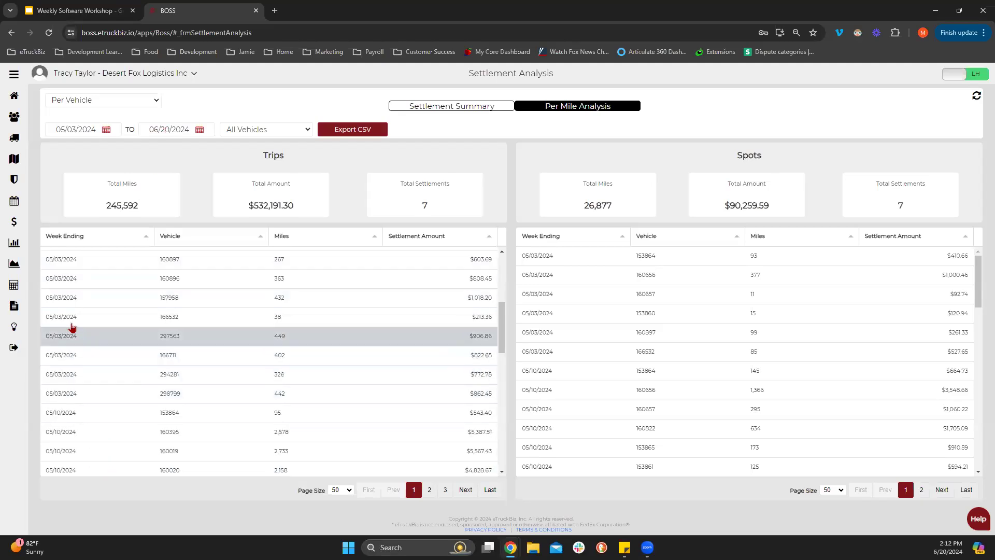
scroll(69, 315, up, 1)
scroll(69, 315, down, 3)
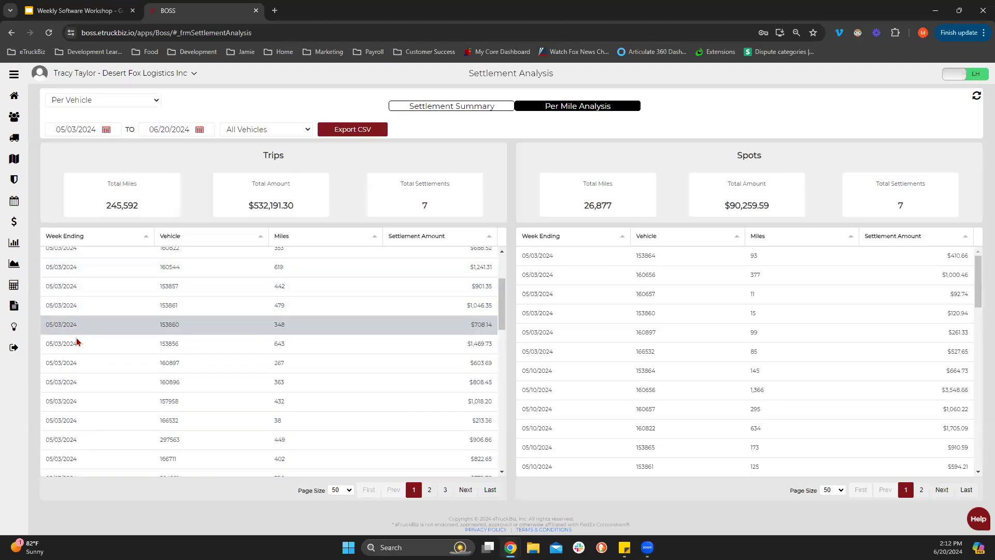
scroll(74, 369, down, 2)
scroll(74, 369, down, 3)
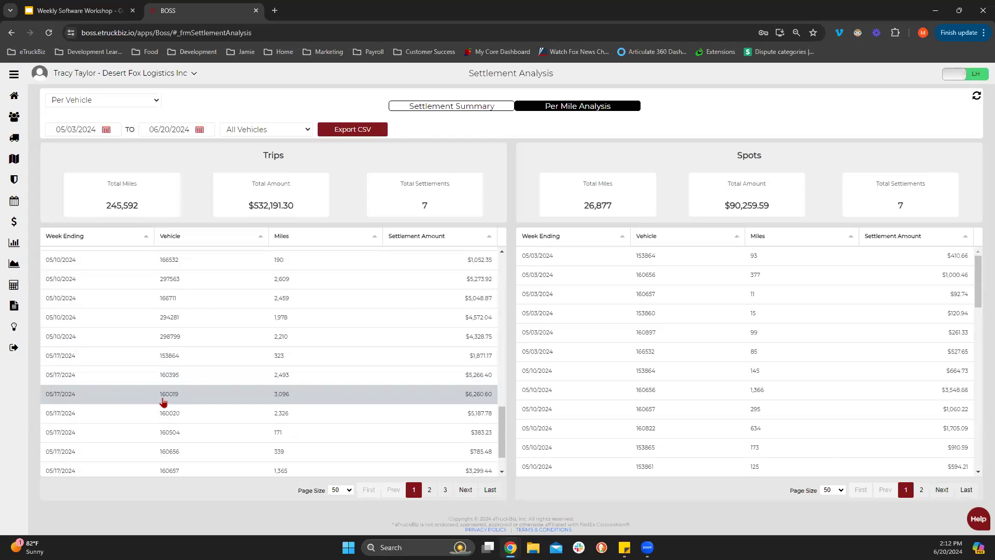
scroll(162, 402, up, 5)
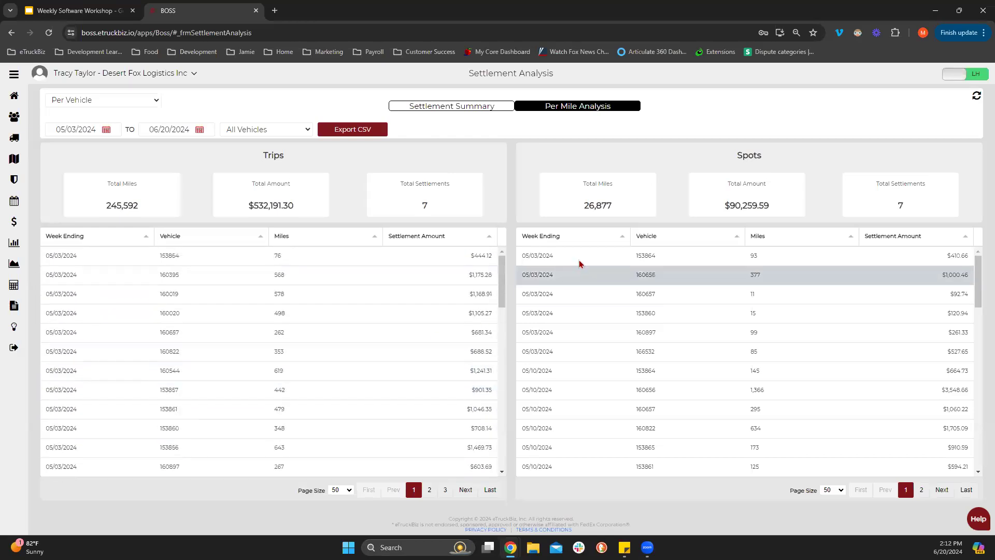
click(599, 263)
click(671, 284)
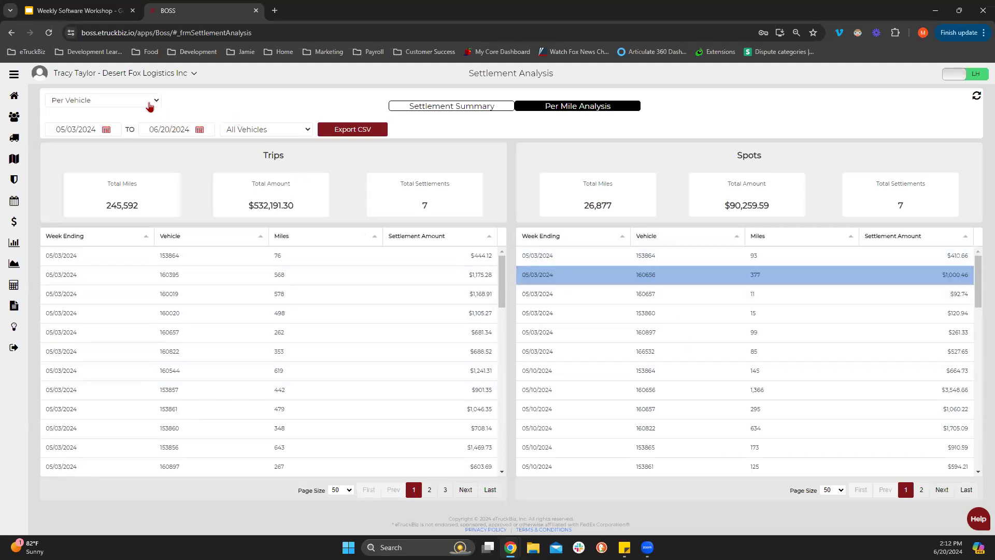
click(260, 136)
- Filter both tables to vehicle 153857, then switch the breakdown back to Per Driver
click(263, 136)
click(265, 136)
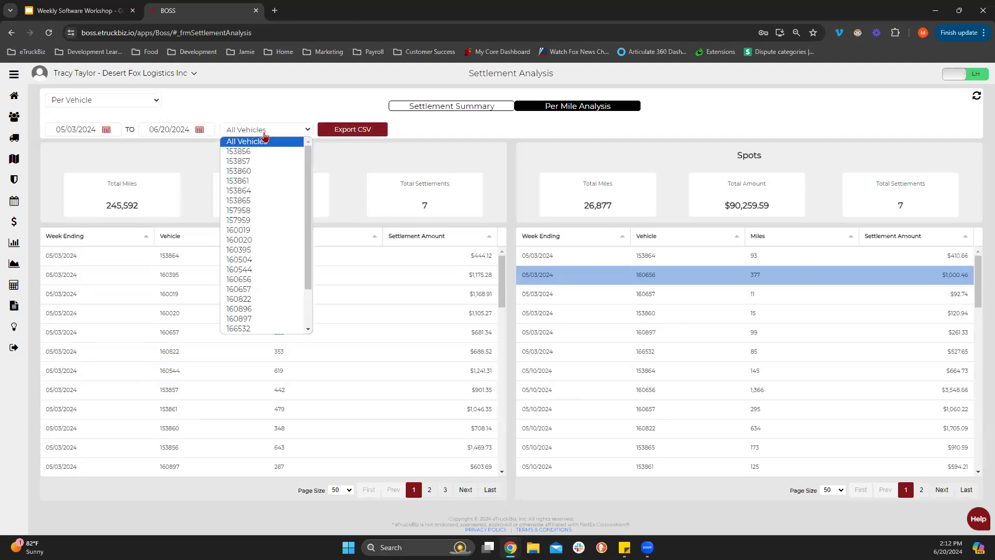
click(260, 162)
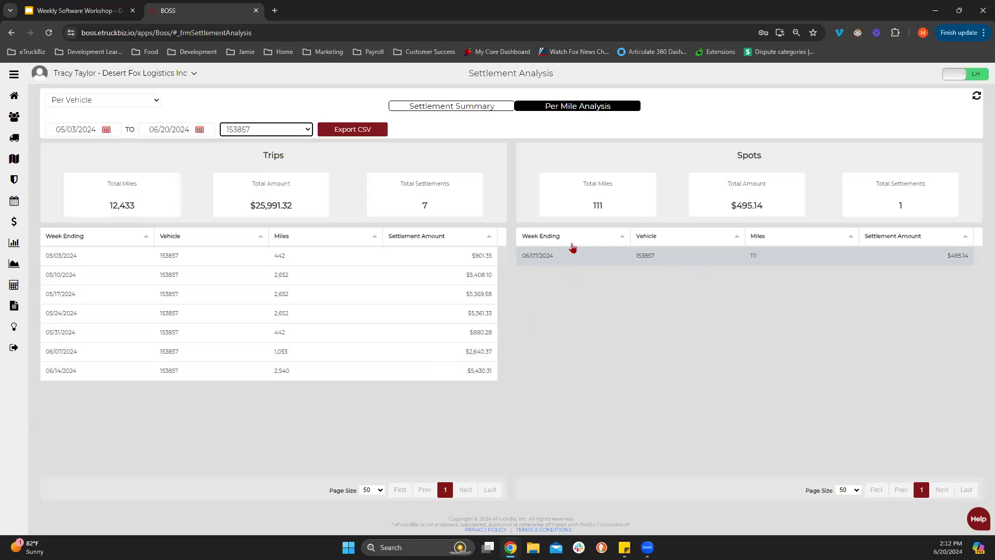
click(82, 106)
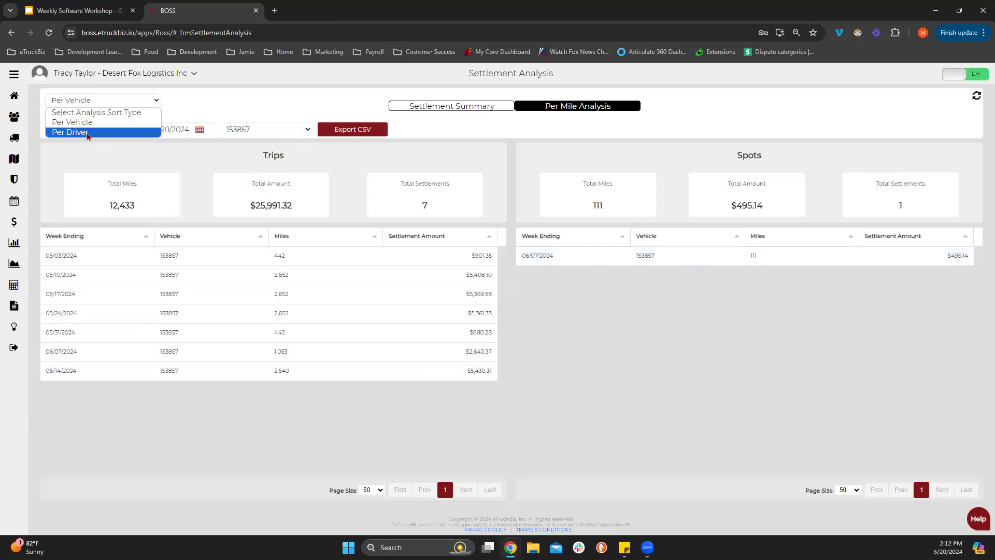
click(89, 129)
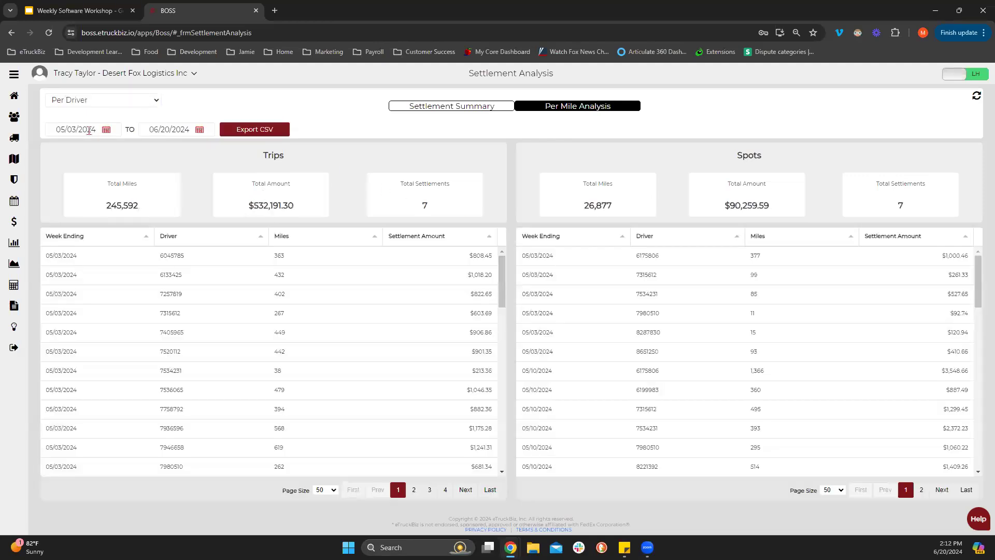